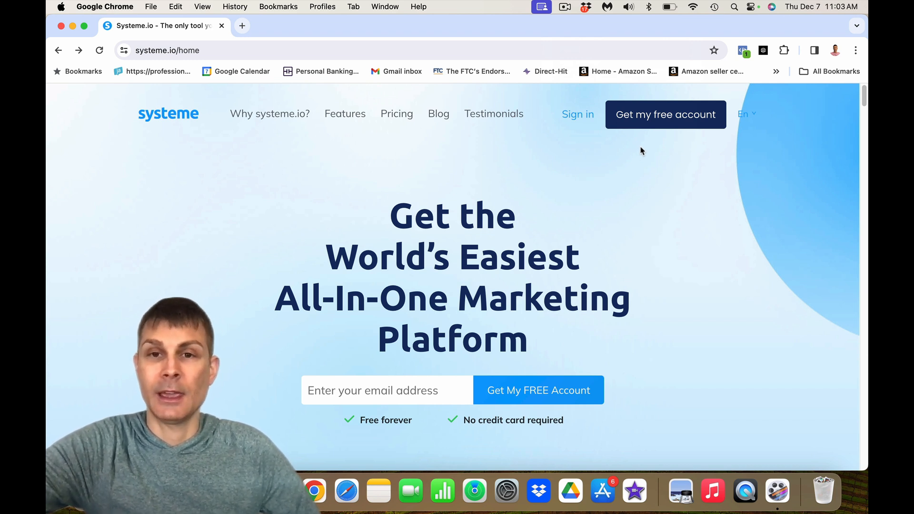
- Sign in to Systeme.io, go to Emails > Newsletters, and start a new newsletter
click(586, 119)
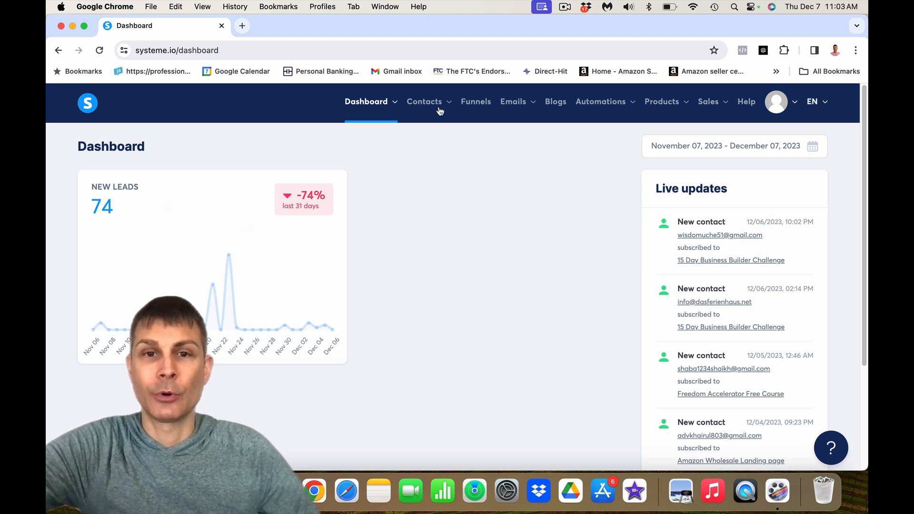
mouse_move(514, 106)
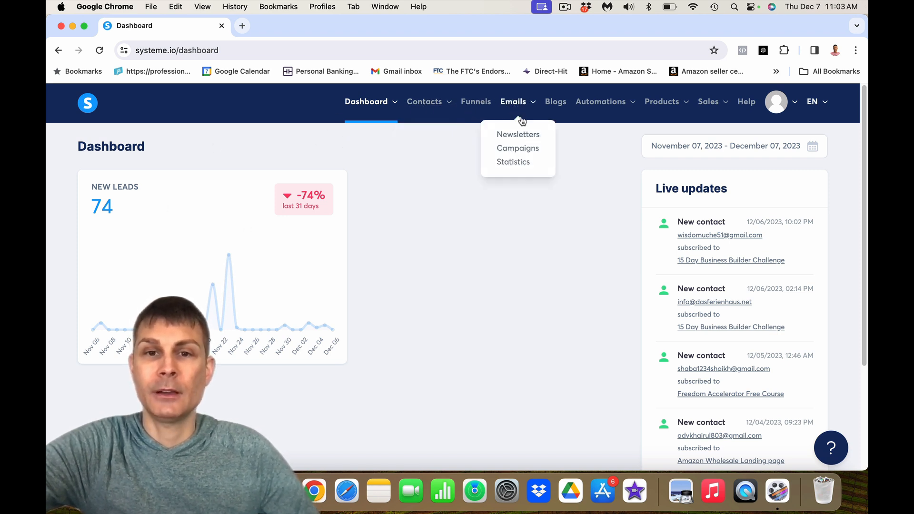
click(522, 137)
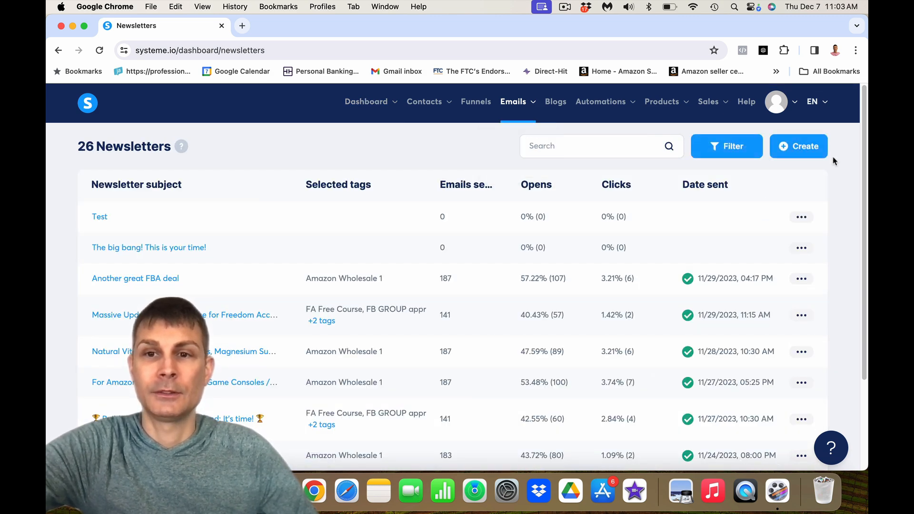
click(814, 152)
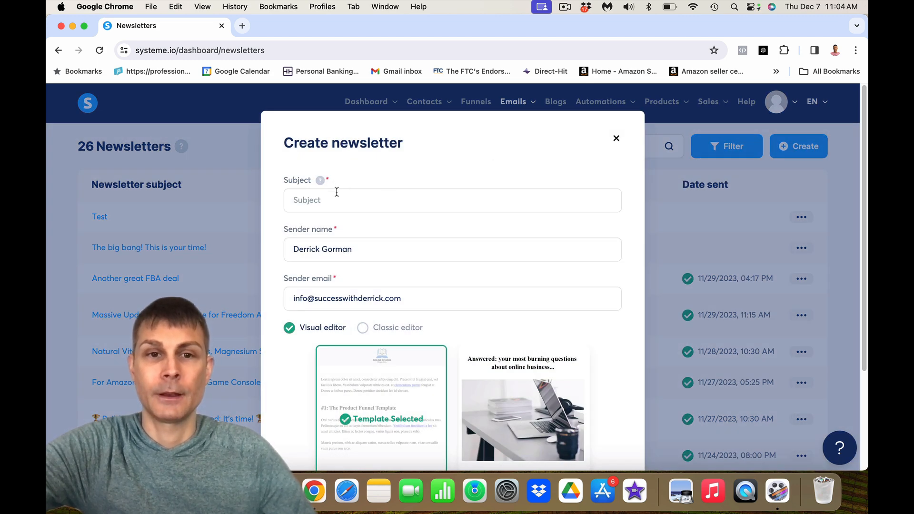
- Set the newsletter subject to 'test' and keep the default sender name
click(337, 193)
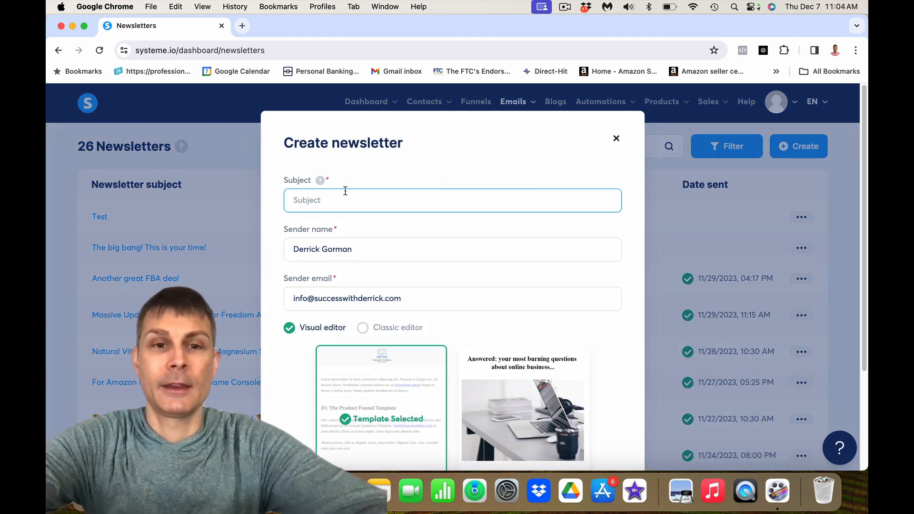
text(test)
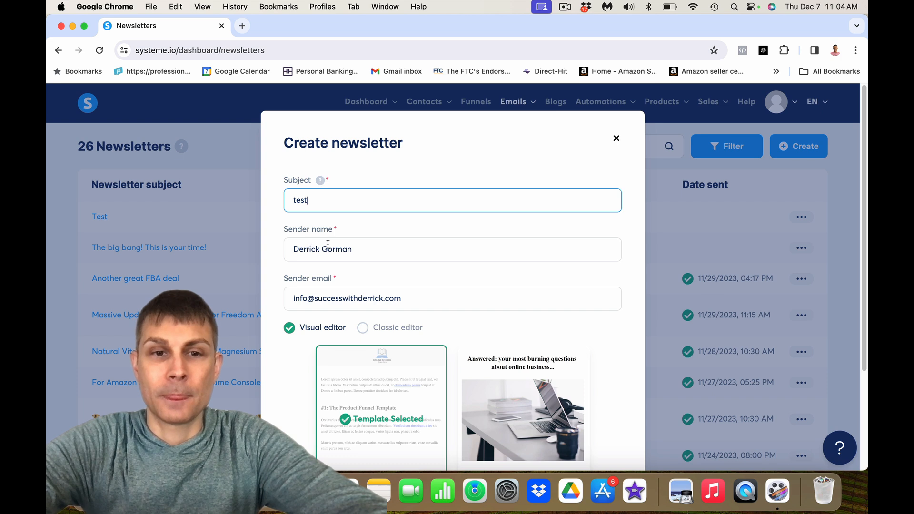
drag(367, 248, 283, 248)
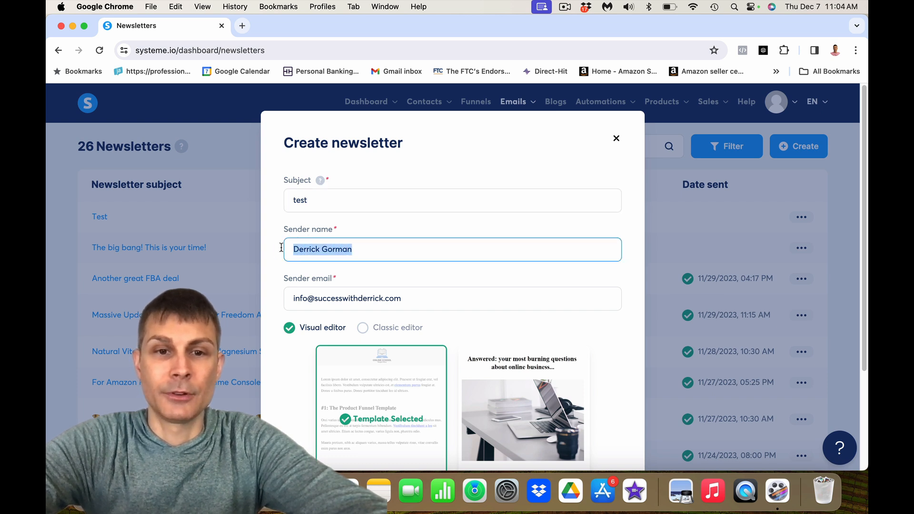
drag(373, 254, 291, 248)
click(353, 248)
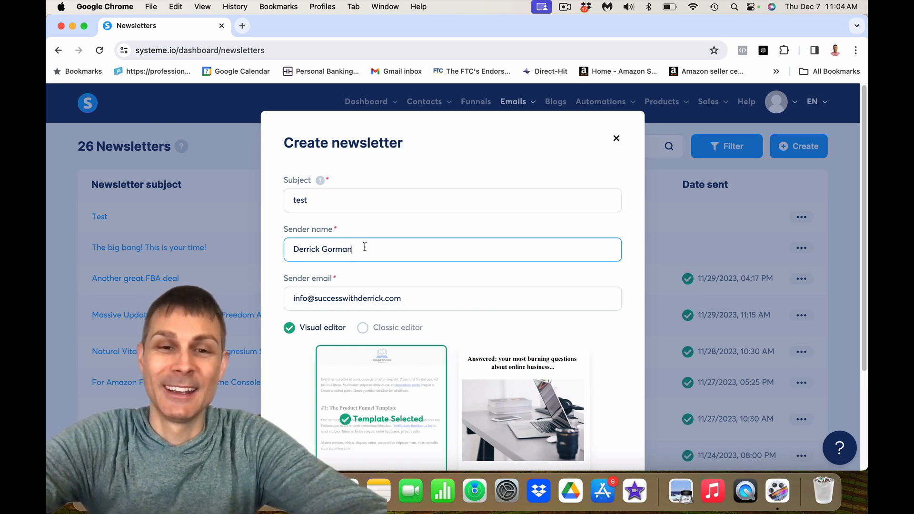
drag(322, 249, 361, 249)
click(361, 250)
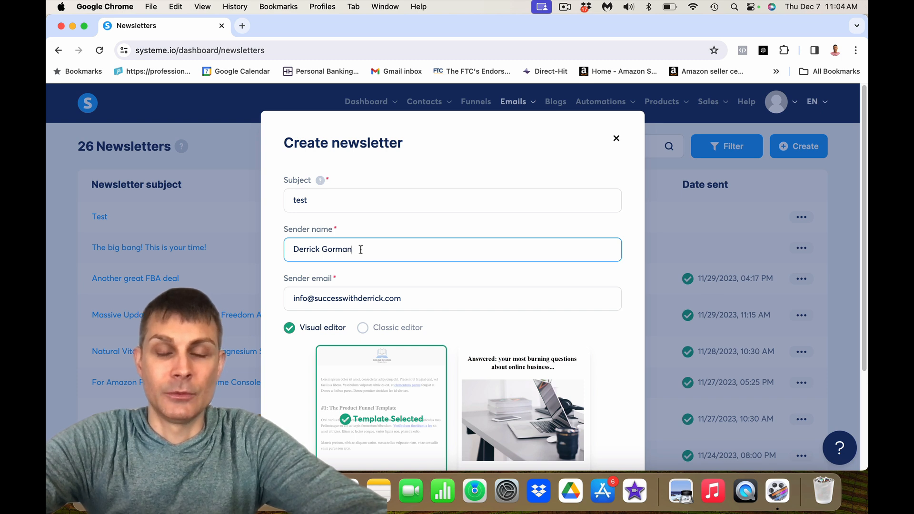
drag(361, 250, 290, 247)
click(345, 249)
drag(360, 250, 289, 248)
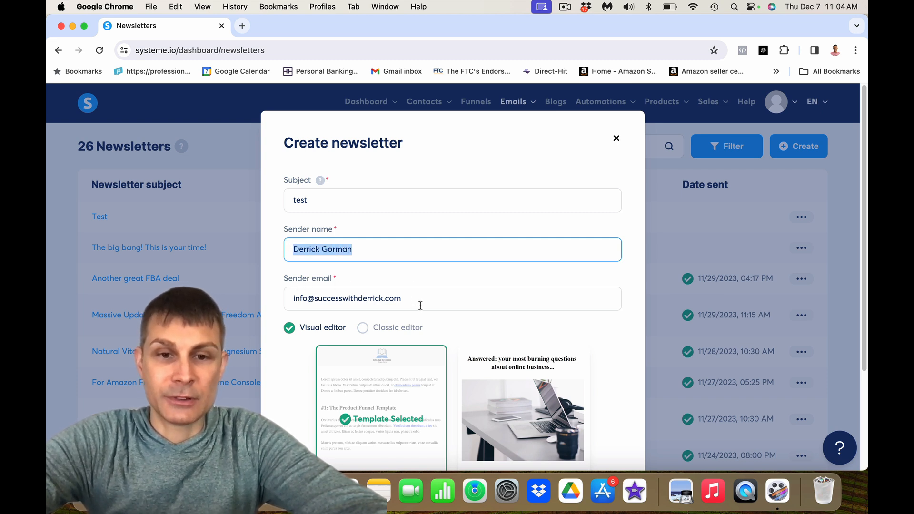
- Keep the default sender email and scroll down to the editor options
drag(424, 302, 276, 297)
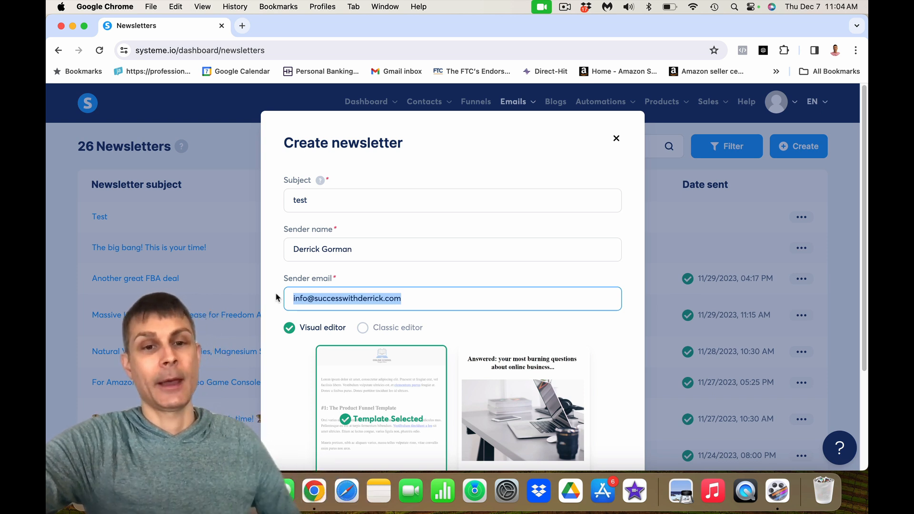
click(417, 300)
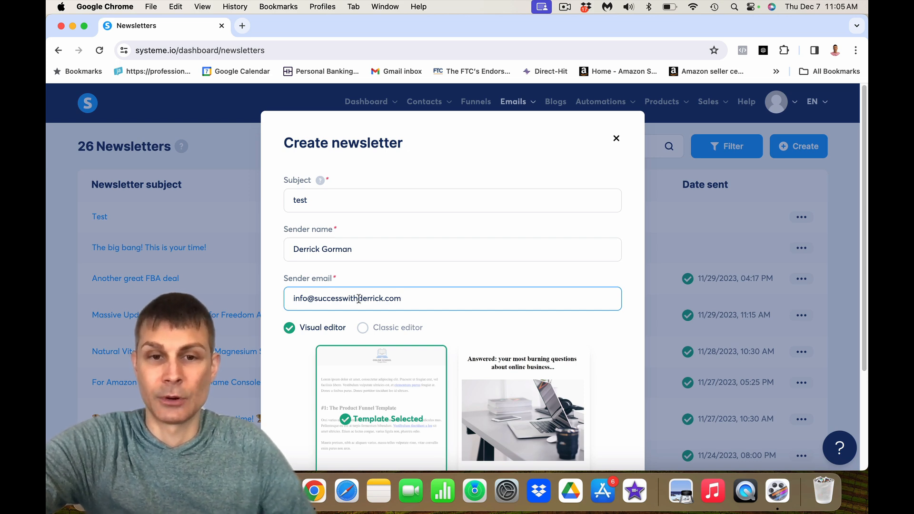
drag(424, 299, 281, 300)
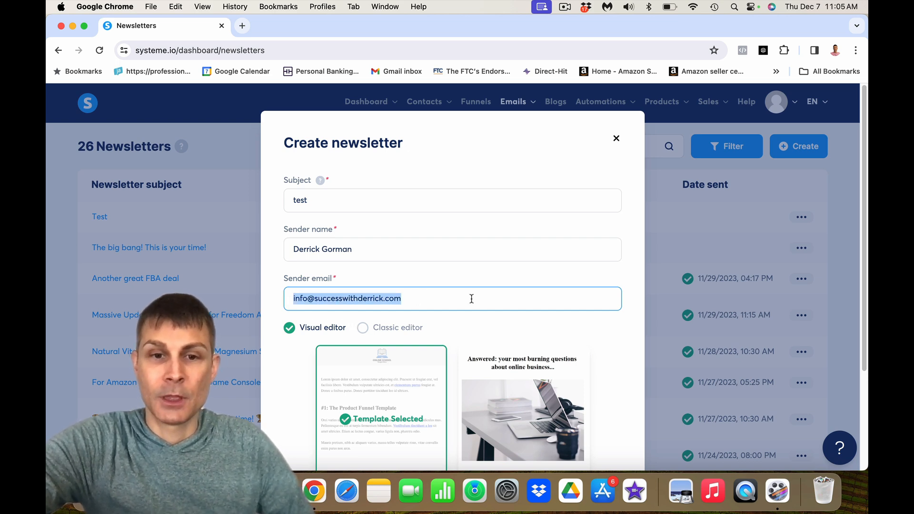
scroll(471, 299, down, 3)
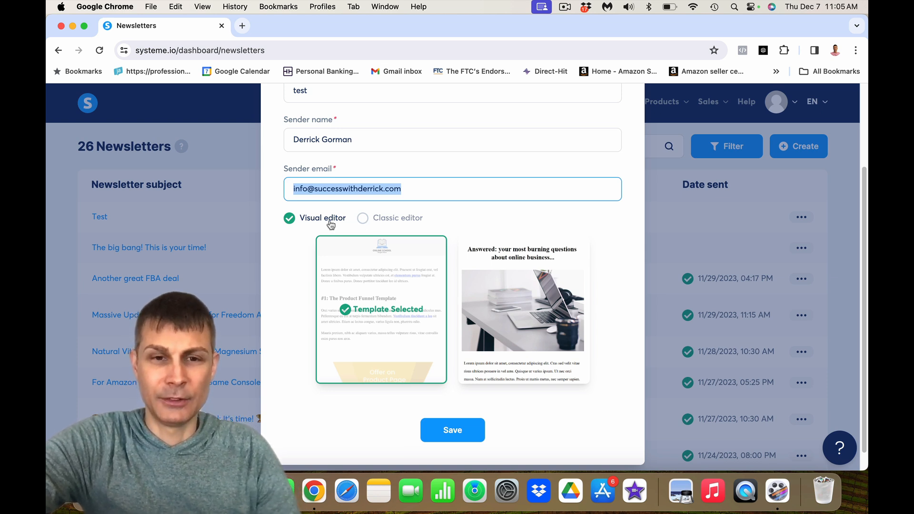
- Try the Classic editor, then settle on the Visual editor with templates
click(362, 217)
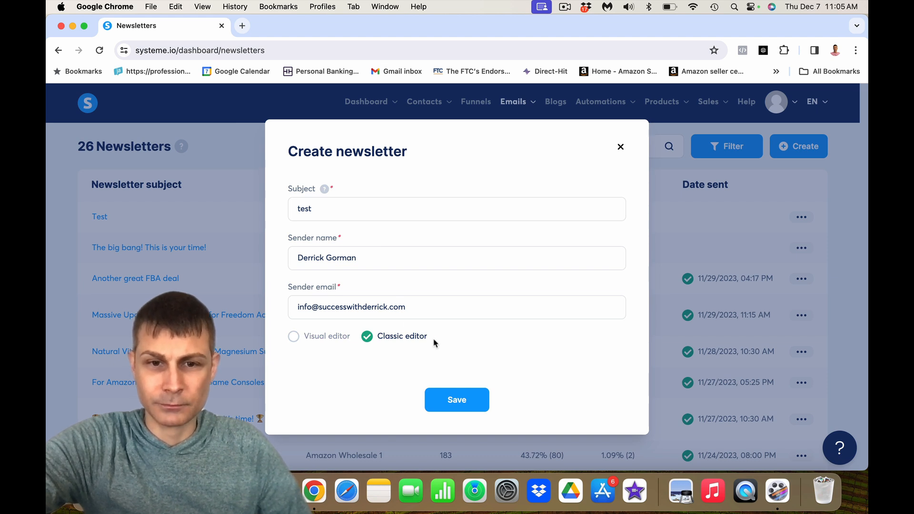
click(294, 337)
mouse_move(537, 373)
scroll(537, 373, down, 3)
mouse_move(353, 326)
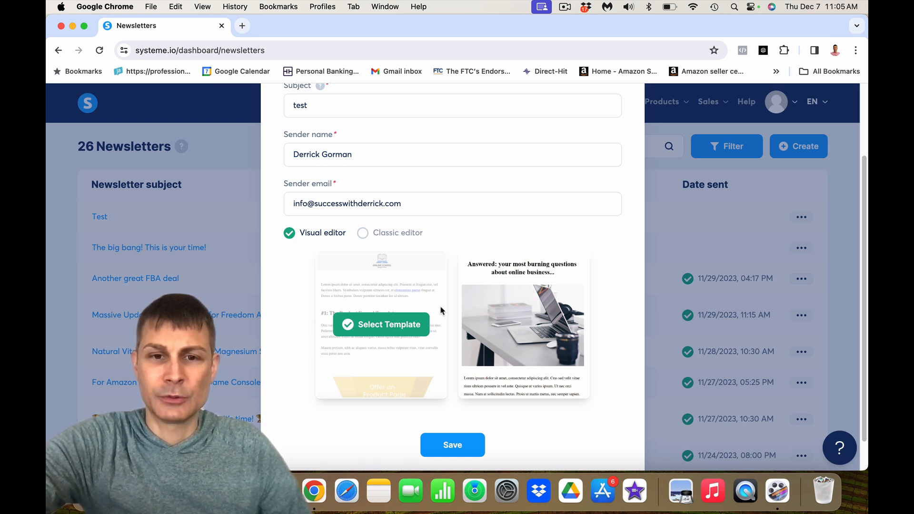
mouse_move(513, 312)
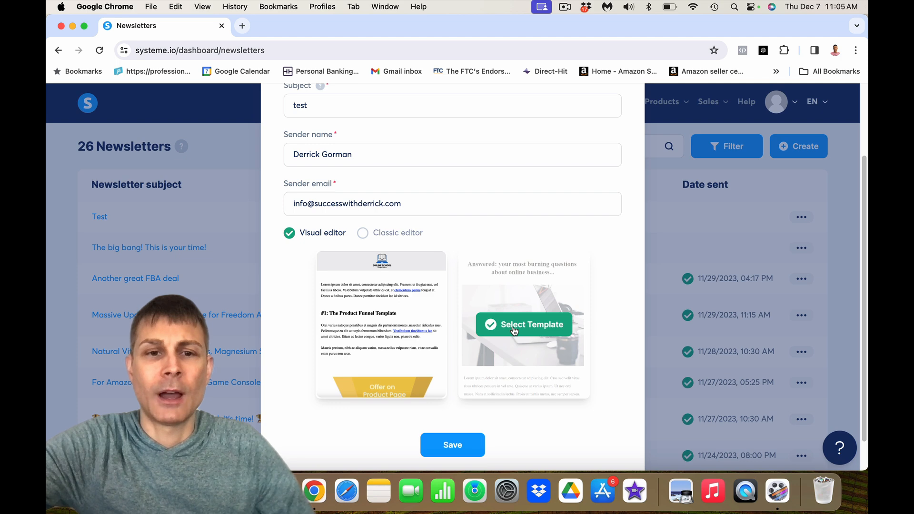
click(378, 236)
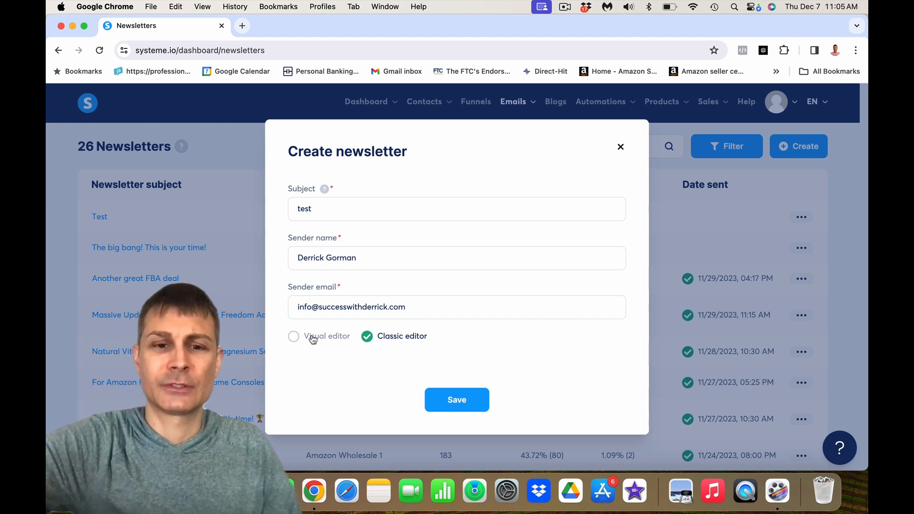
click(300, 338)
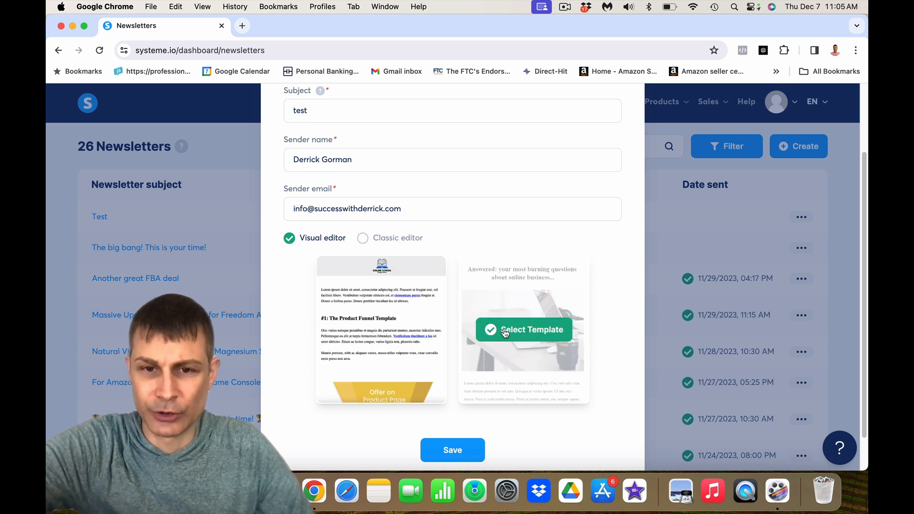
- Choose the laptop-photo template, save the newsletter, and open 'test' for editing
click(505, 334)
click(460, 456)
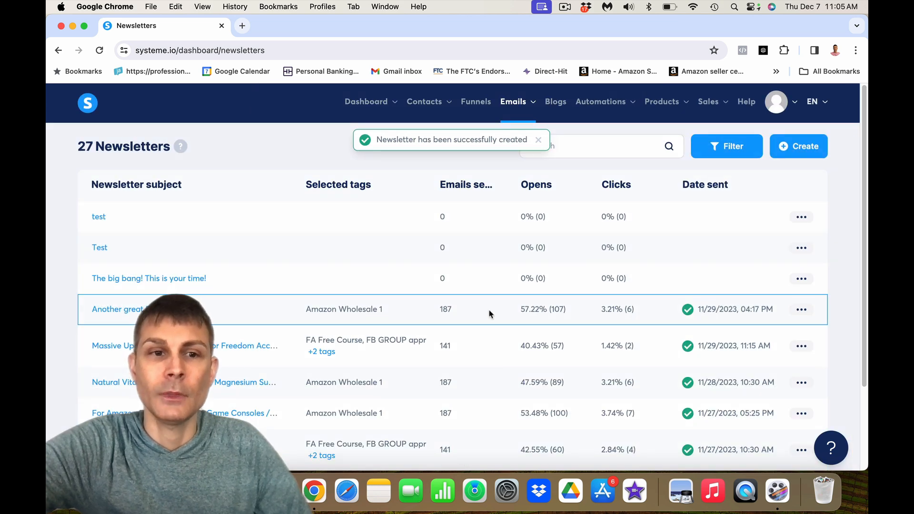
click(97, 220)
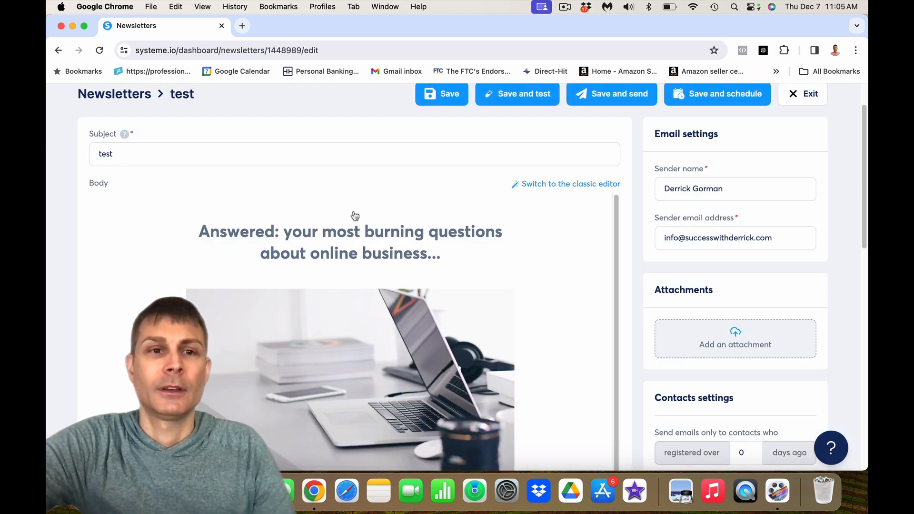
- Change the subject to 'This is my email I am sending' and save it
click(176, 157)
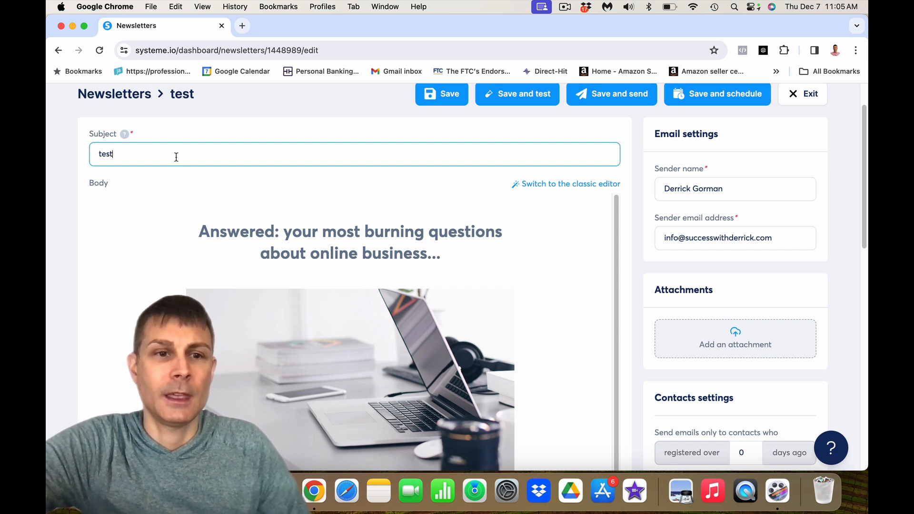
key(BackSpace)
key(BackSpace)
key(BackSpace)
key(BackSpace)
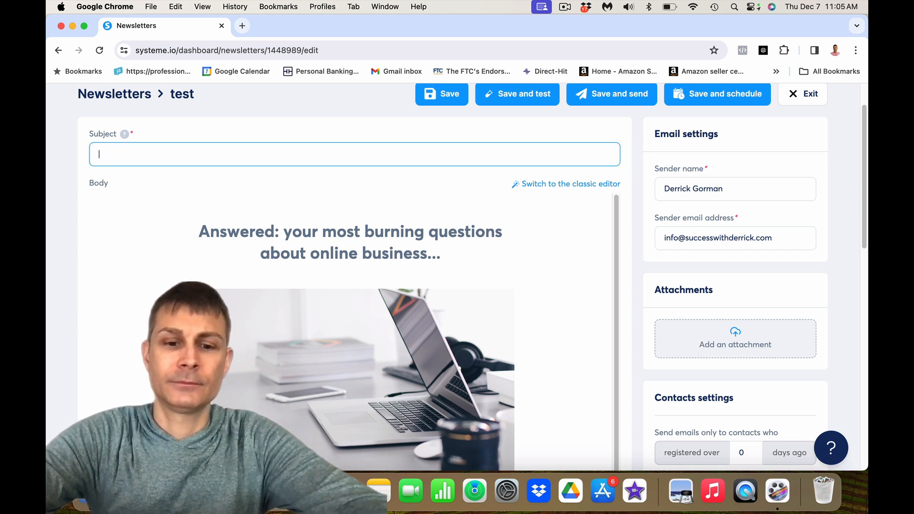
text(This is)
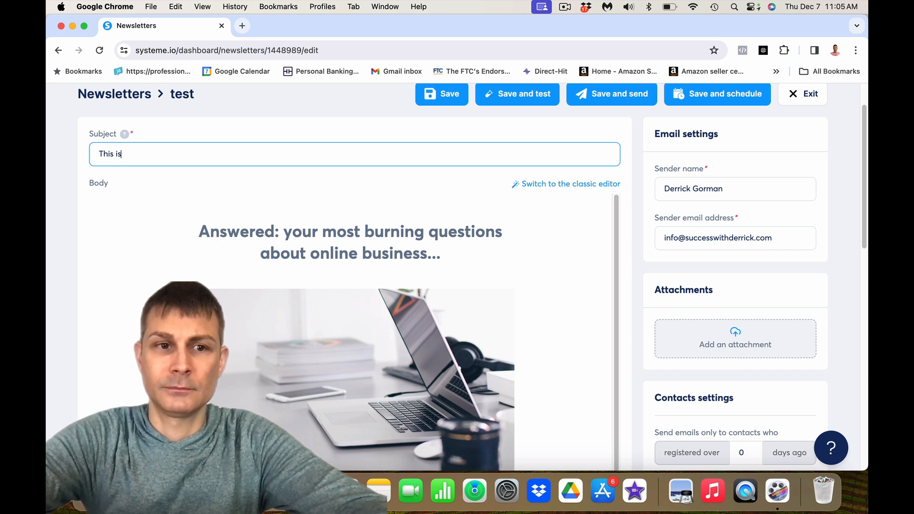
text( my email I am sending)
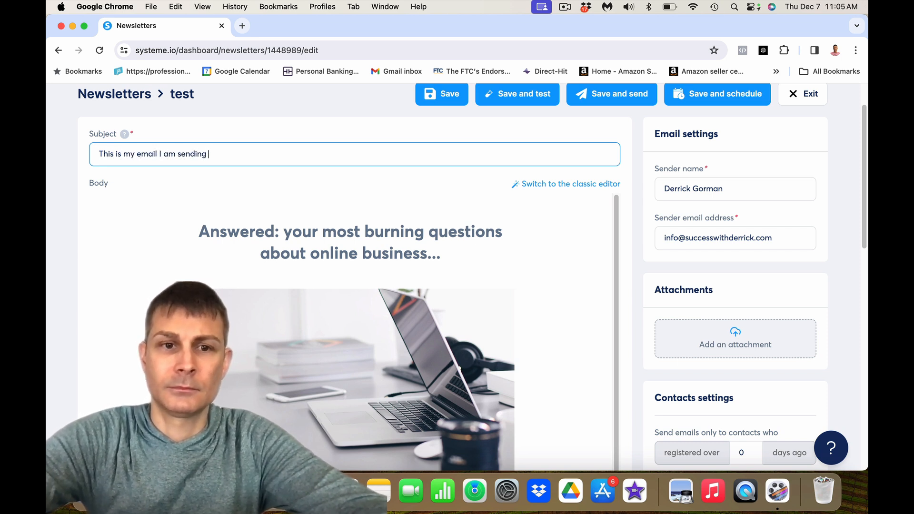
click(444, 96)
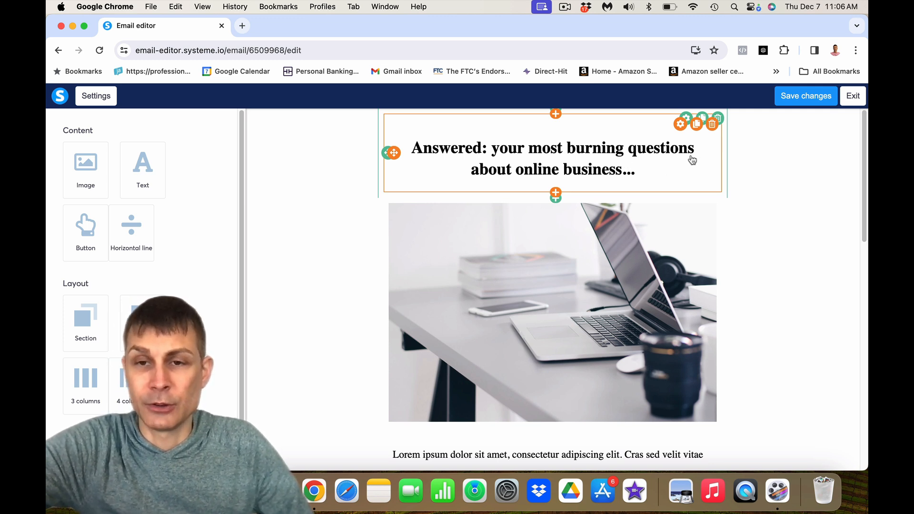
click(716, 128)
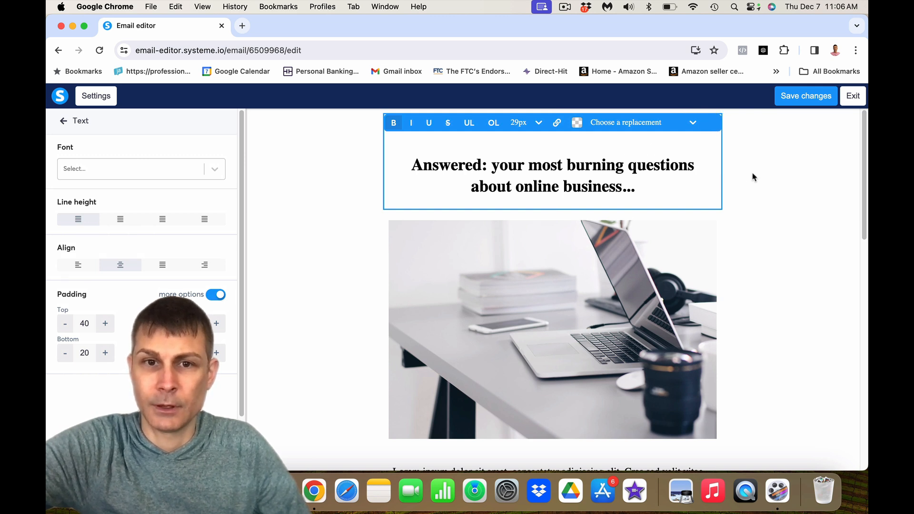
click(752, 176)
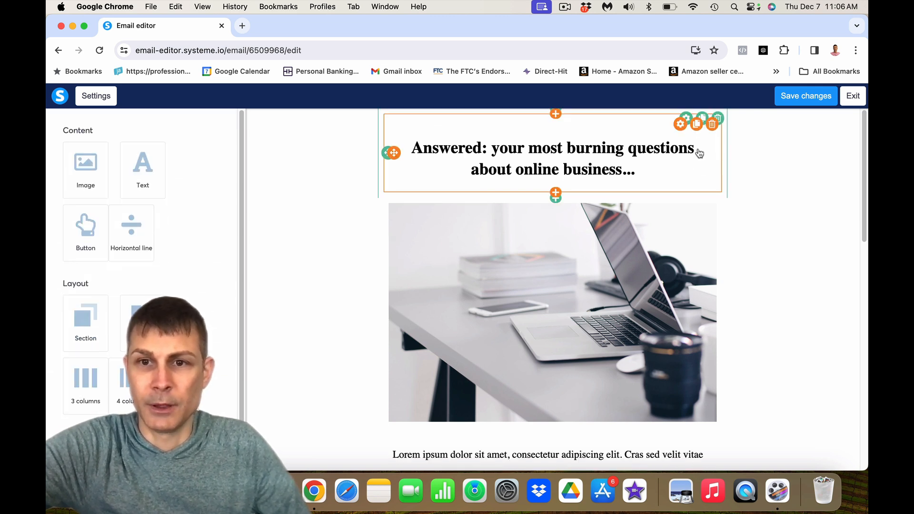
click(712, 125)
click(552, 123)
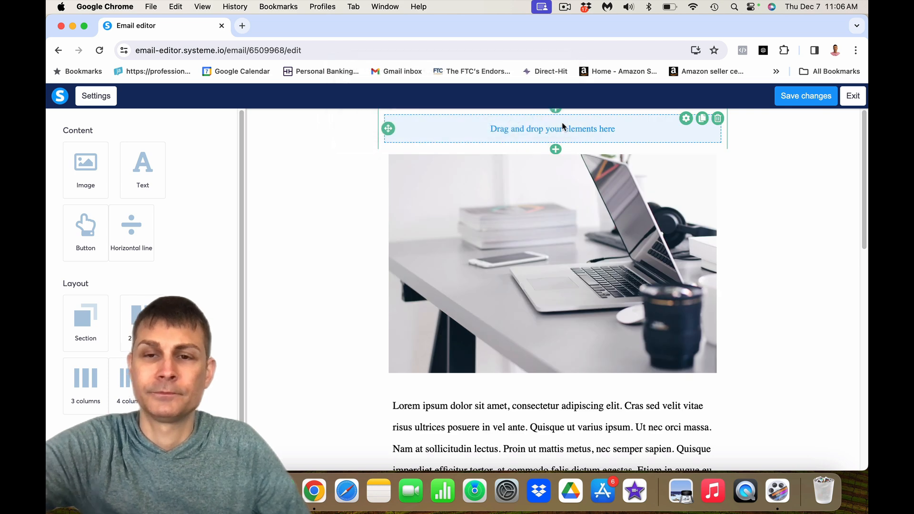
click(717, 119)
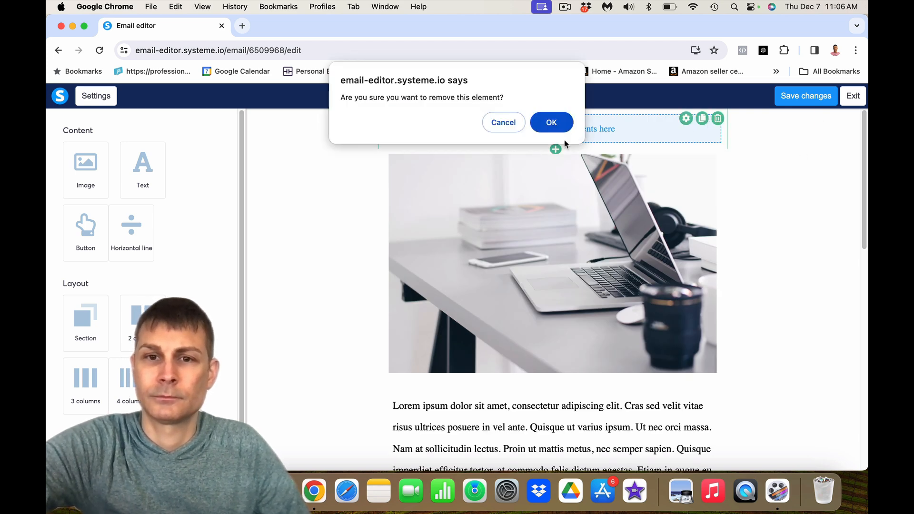
click(552, 122)
click(607, 218)
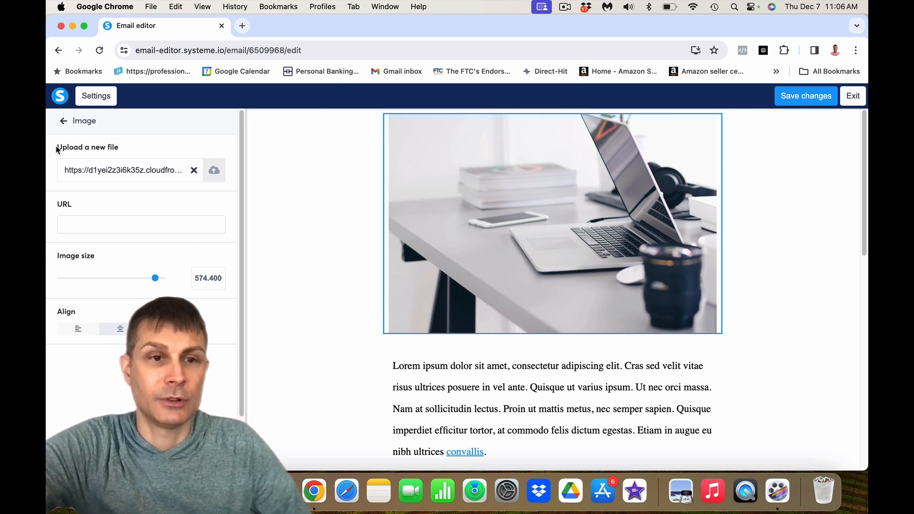
click(215, 171)
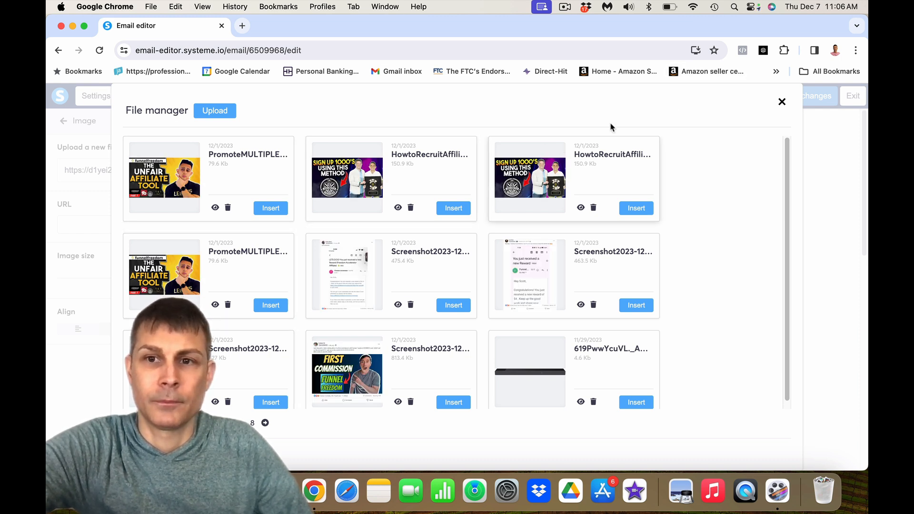
click(782, 101)
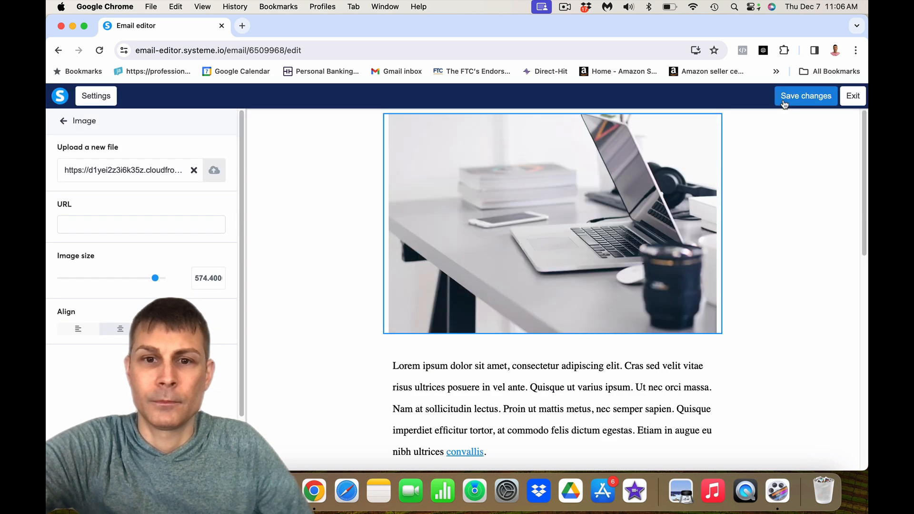
click(538, 162)
click(498, 237)
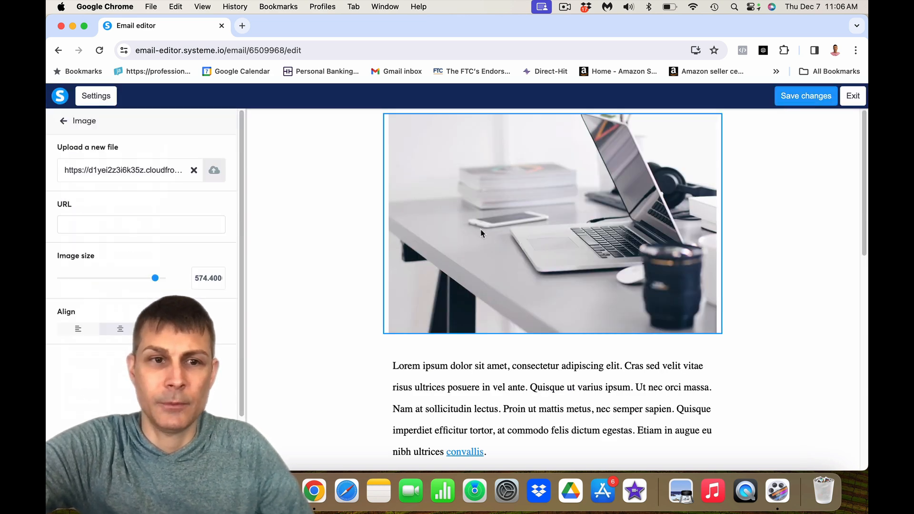
scroll(460, 193, down, 1)
scroll(460, 193, up, 1)
click(431, 379)
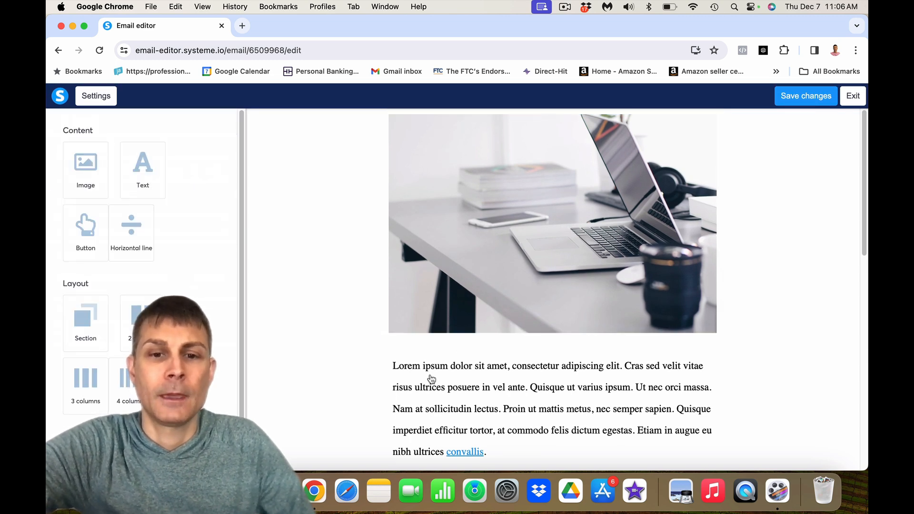
- Delete the first Lorem placeholder paragraph from the email body
click(431, 379)
scroll(430, 374, down, 3)
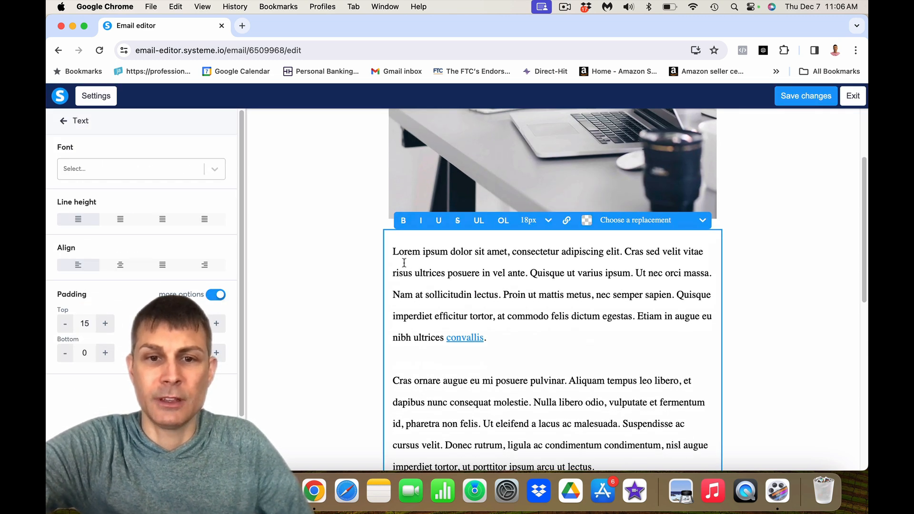
drag(393, 249, 487, 336)
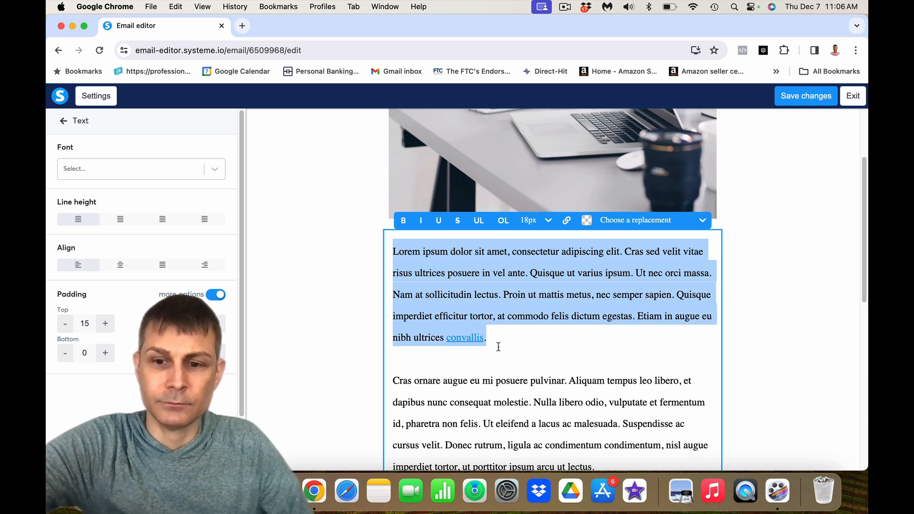
key(BackSpace)
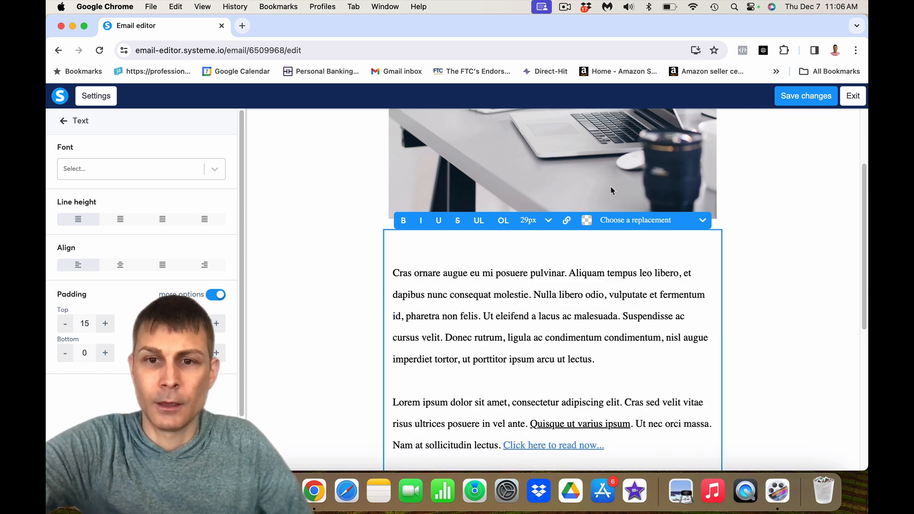
- Add a 'Hey there {first_name}' greeting line using the First name replacement field
click(515, 273)
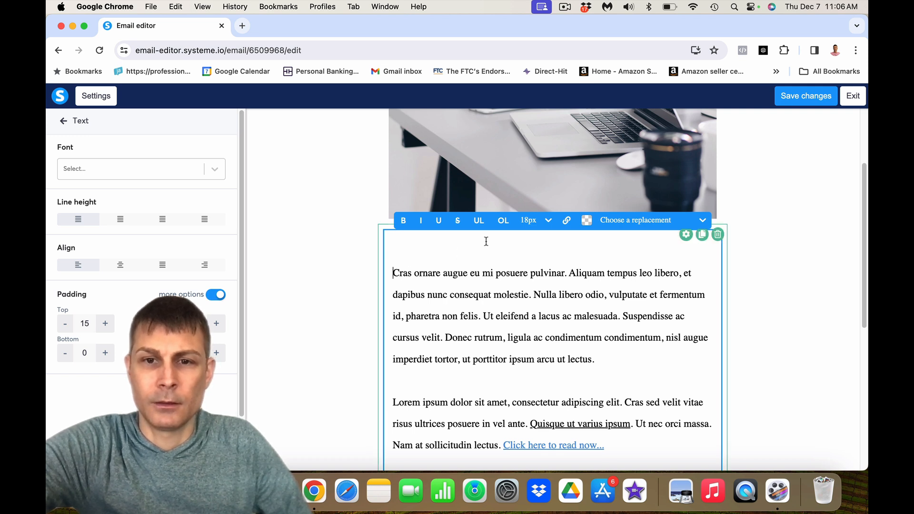
click(635, 222)
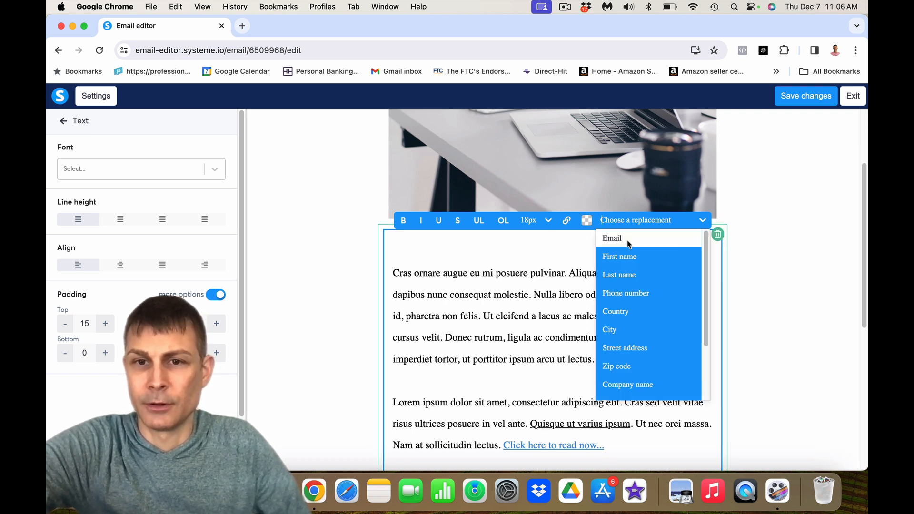
click(629, 252)
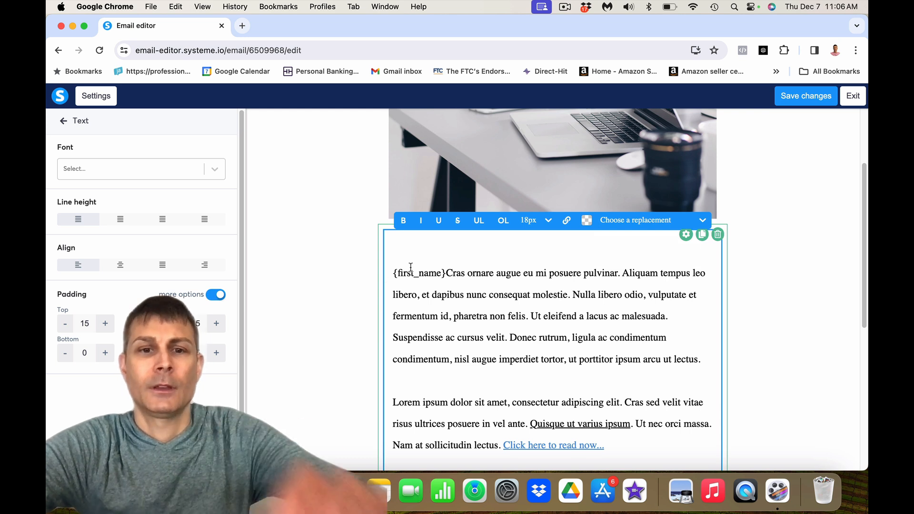
click(394, 273)
text(Hey there,)
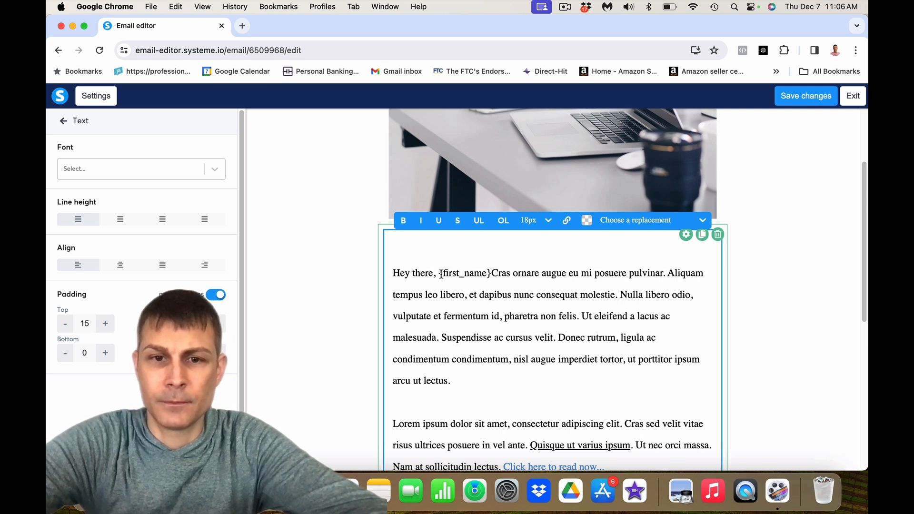
key(BackSpace)
key(BackSpace)
click(489, 273)
key(Return)
key(Return)
- Open ChatGPT in a new browser tab
click(242, 26)
text(chat.openai.com)
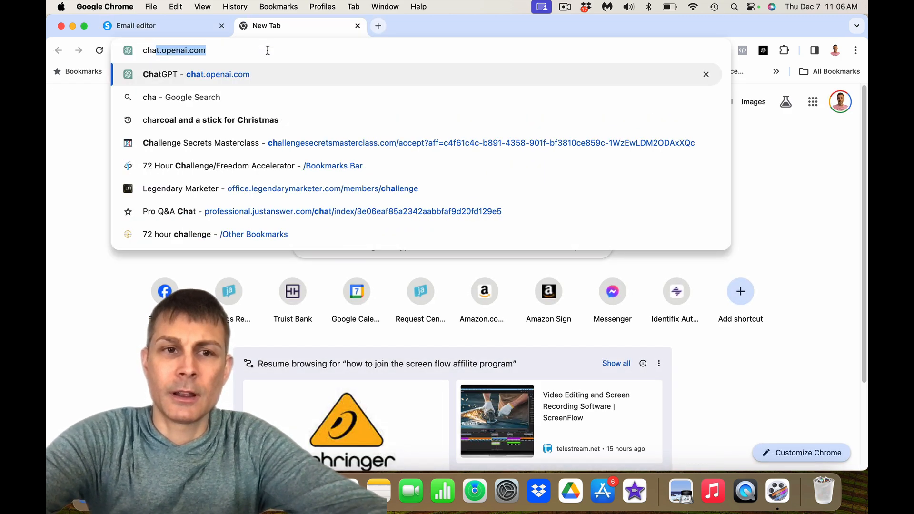
key(Return)
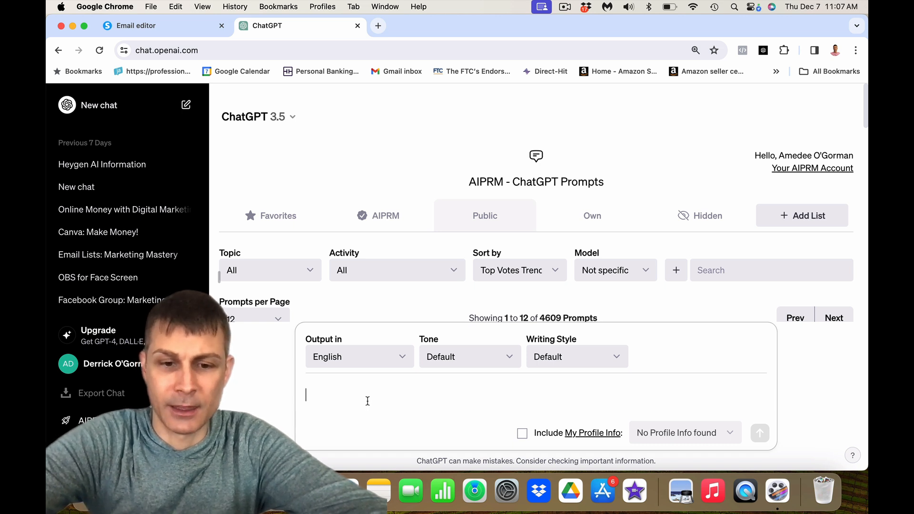
- Ask ChatGPT to write an email for subscribers talking about cars
text(Write me an email to send)
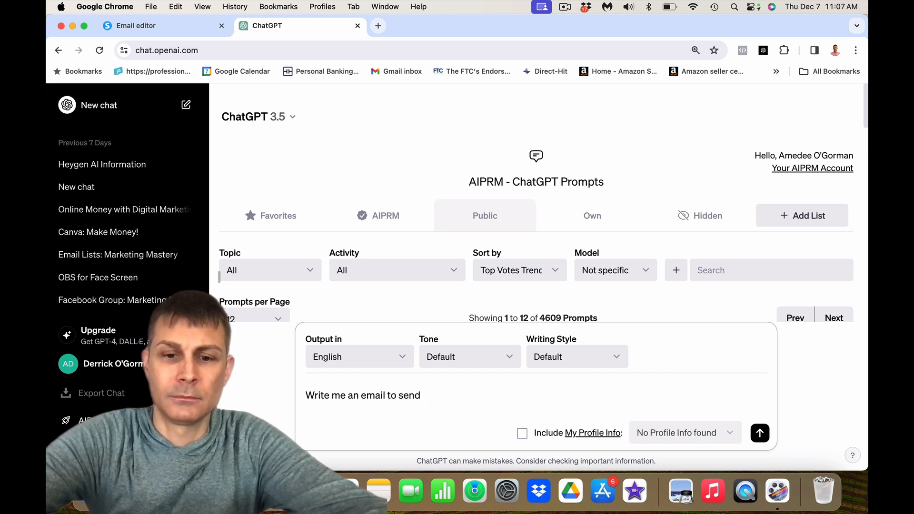
key(BackSpace)
key(BackSpace)
key(BackSpace)
key(BackSpace)
key(BackSpace)
key(BackSpace)
text(hat I can send to)
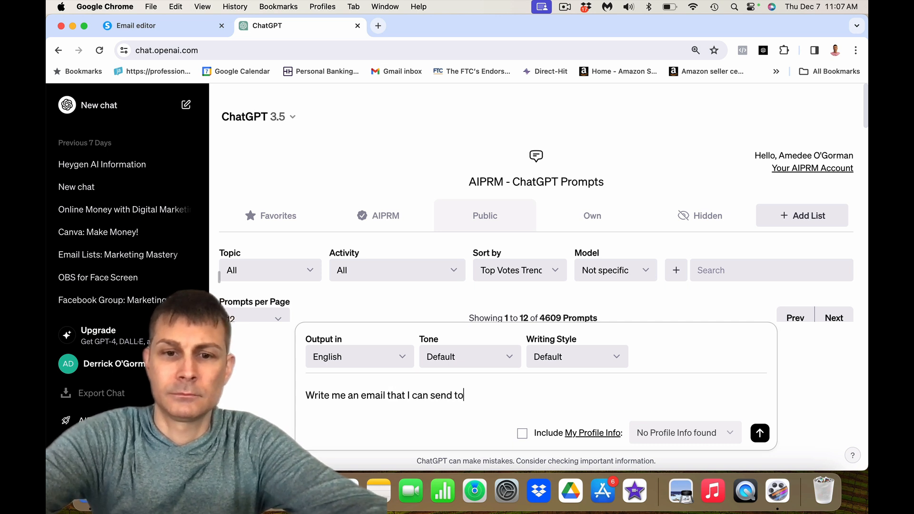
text( mscriub)
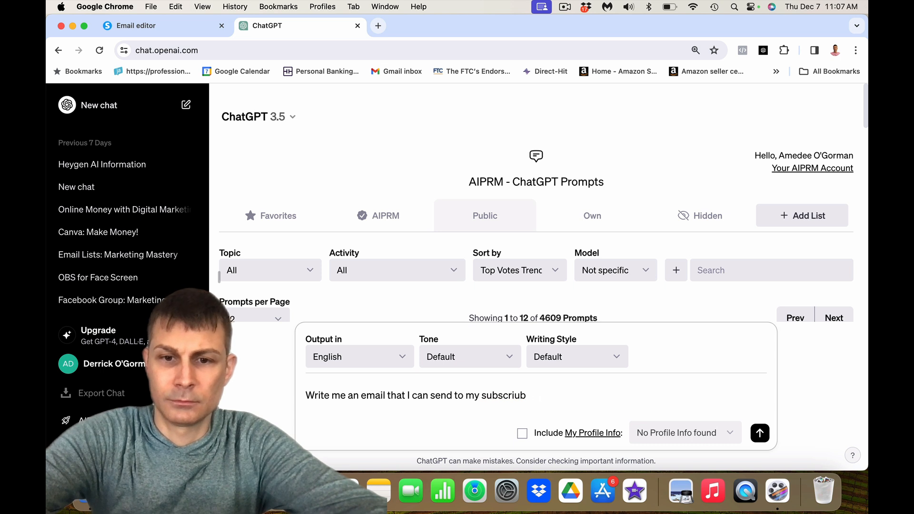
text(ebers abou)
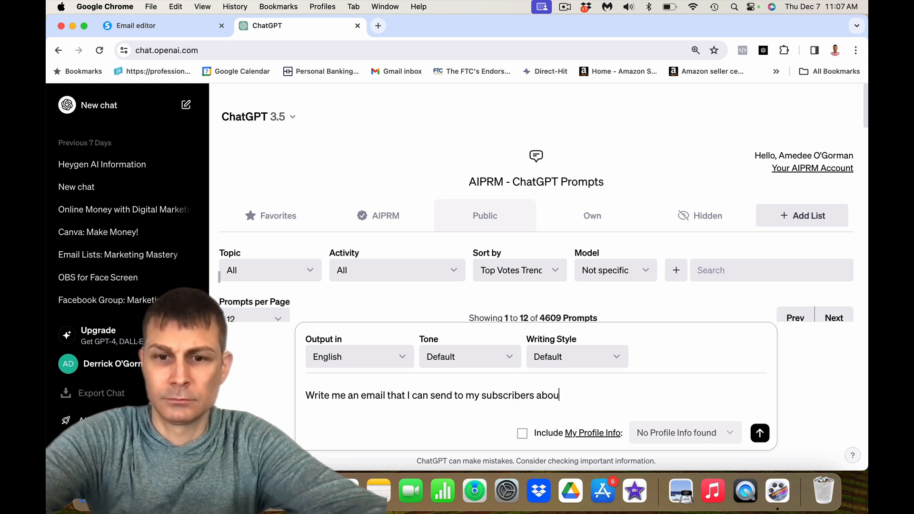
key(BackSpace)
key(BackSpace)
key(BackSpace)
key(BackSpace)
text(talking abou)
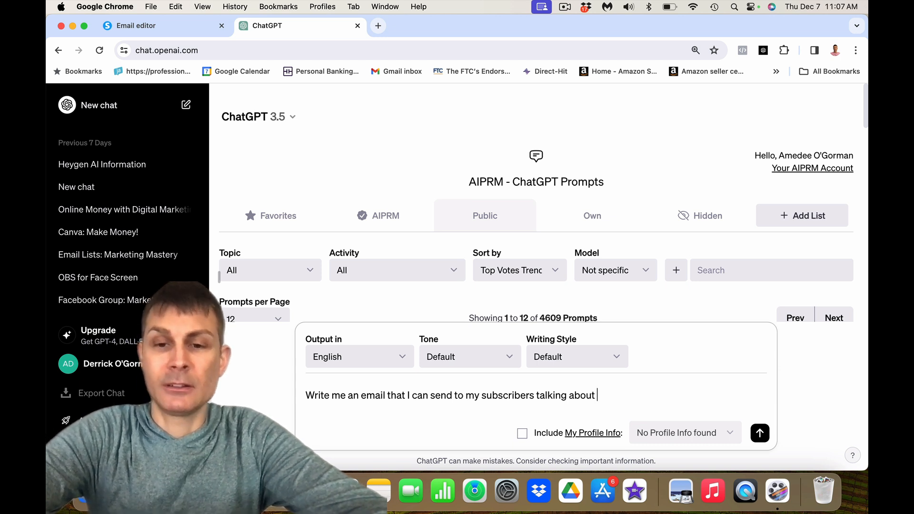
text(cars)
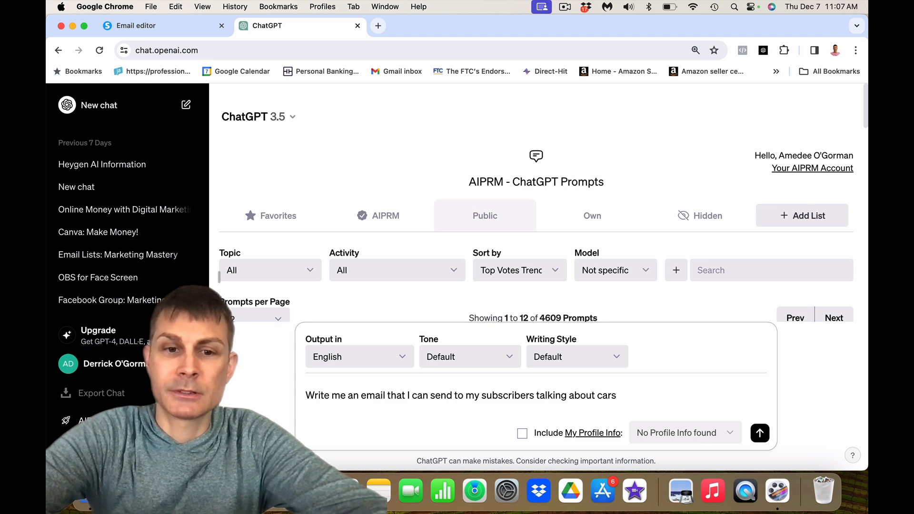
key(Return)
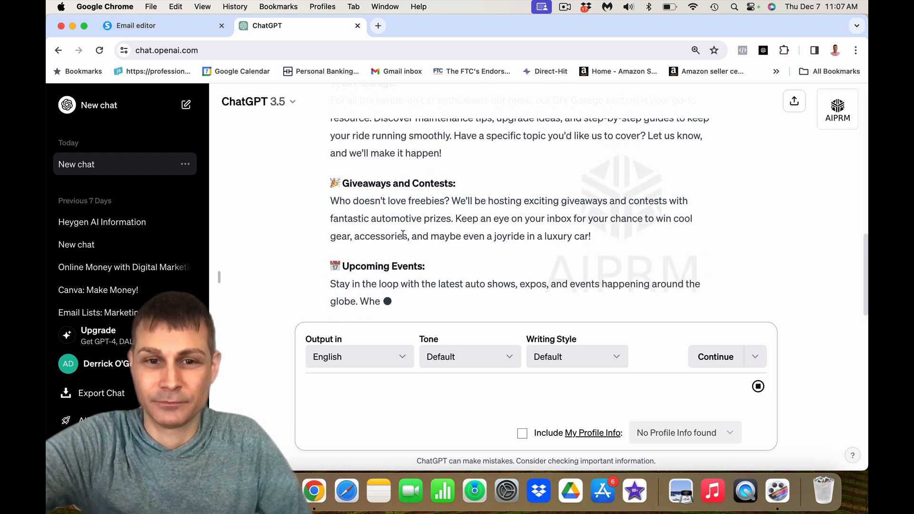
- Scroll to the start of ChatGPT's car email and select its body
scroll(376, 255, up, 5)
scroll(377, 255, up, 10)
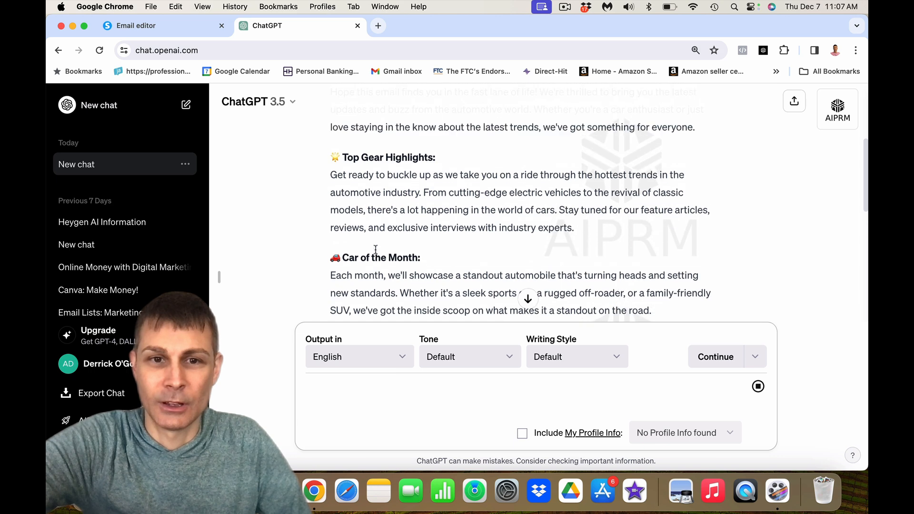
scroll(363, 204, down, 2)
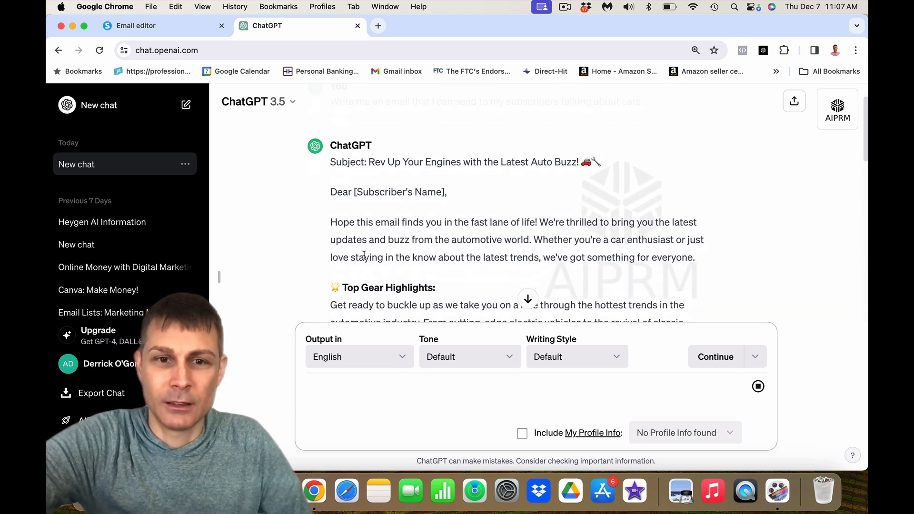
drag(337, 212, 498, 178)
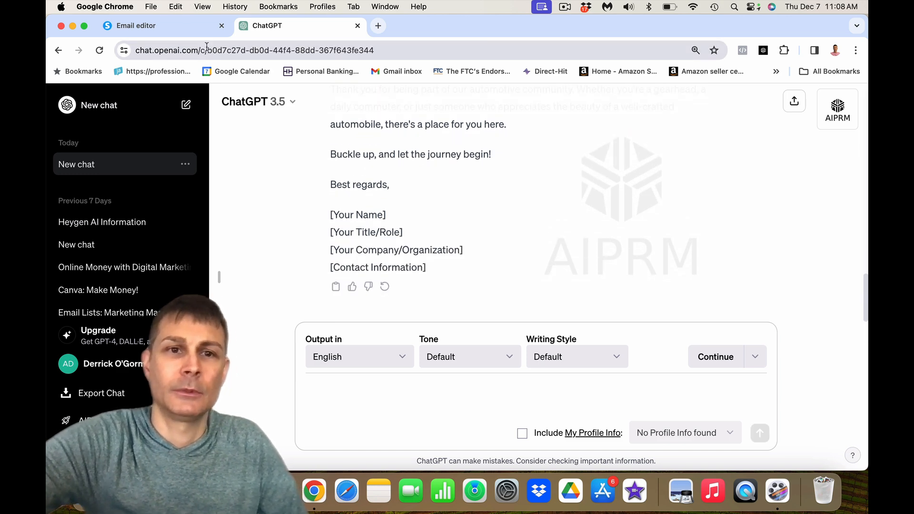
- Back in the Systeme.io email editor, select a word in the body text
click(174, 26)
double_click(436, 328)
right_click(436, 329)
click(408, 324)
- Paste ChatGPT's car email over the old placeholder text
click(392, 312)
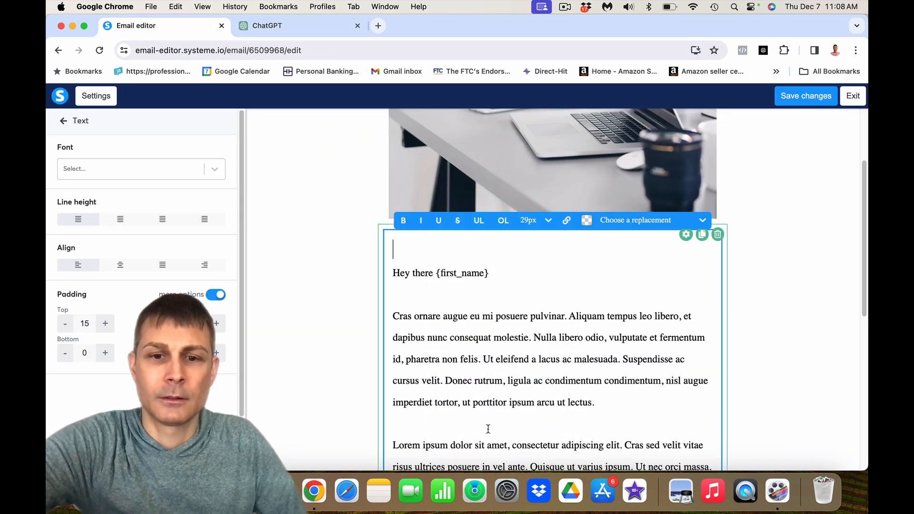
drag(393, 316, 501, 369)
key(super+v)
scroll(563, 233, down, 10)
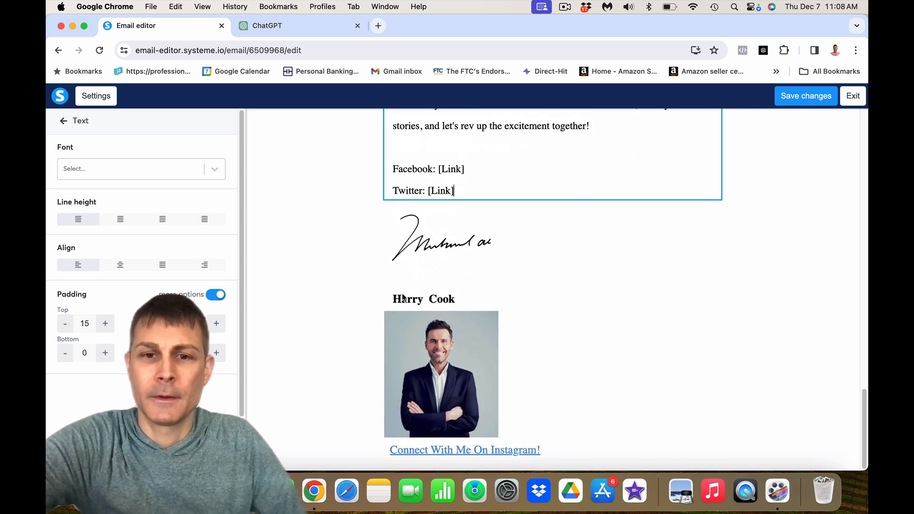
- Delete the portrait photo block and the signature image block
click(431, 366)
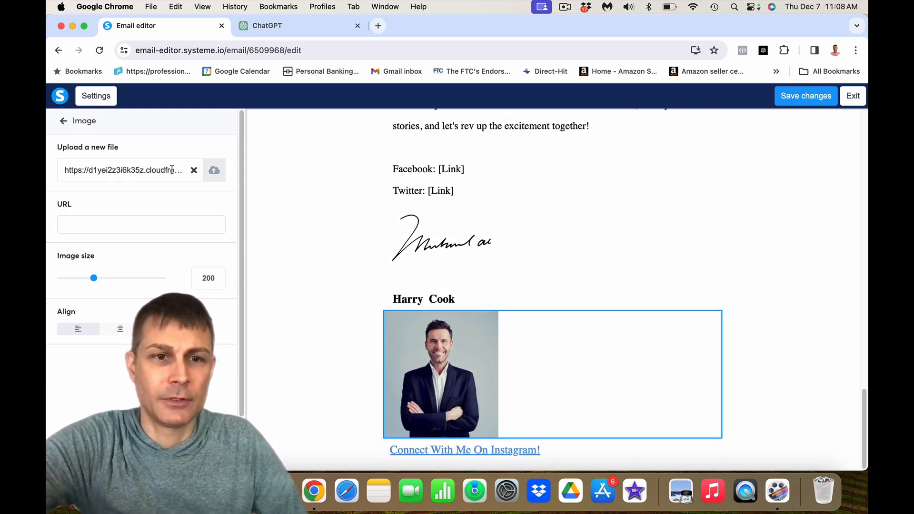
click(757, 337)
click(712, 320)
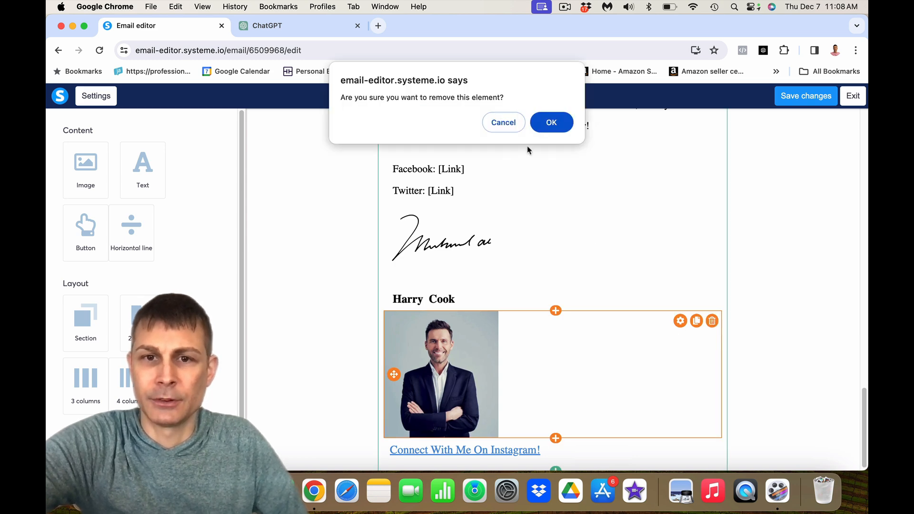
click(551, 117)
click(430, 364)
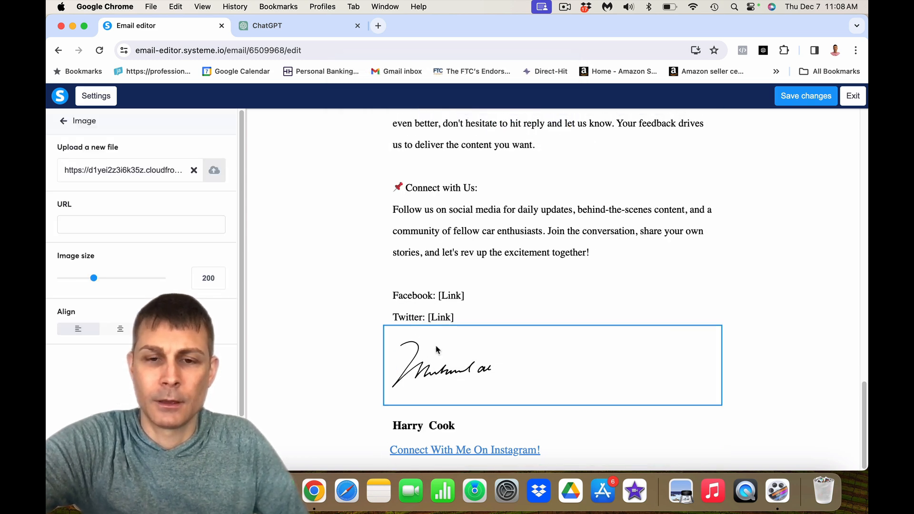
click(556, 263)
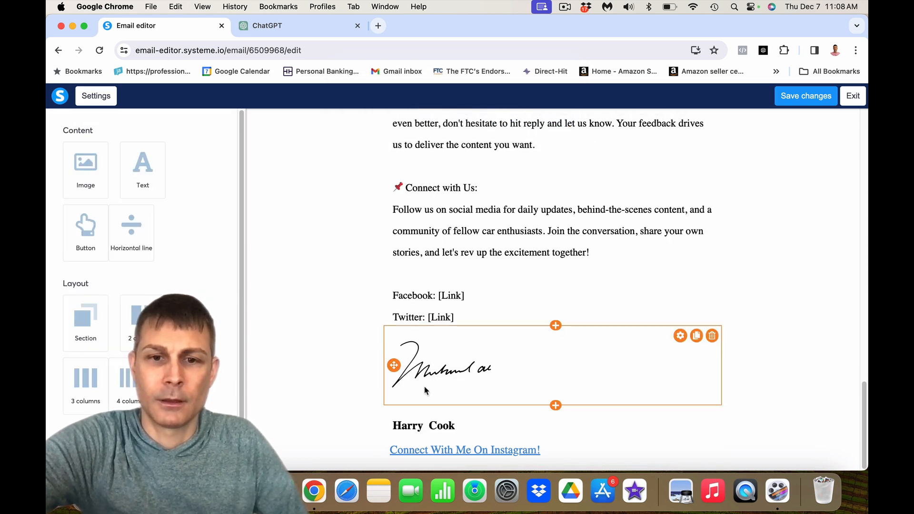
click(713, 336)
click(551, 122)
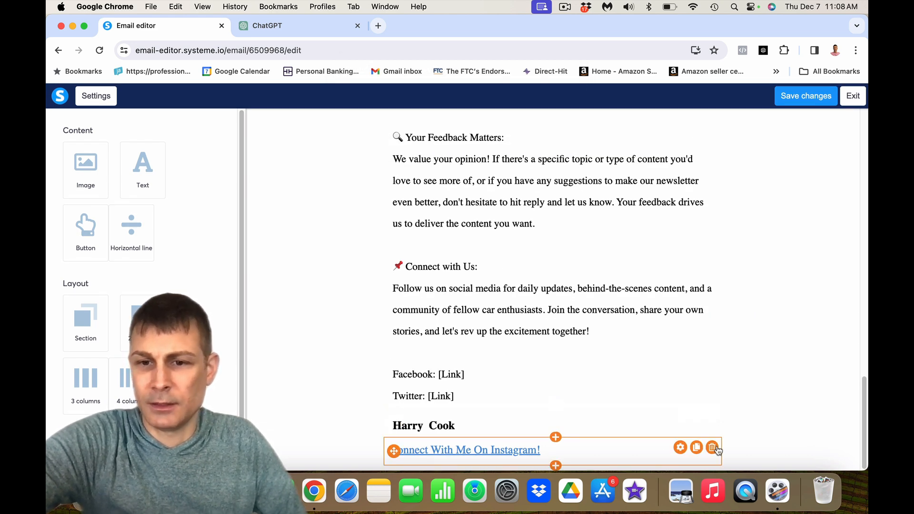
- Delete the Instagram link line and the signature name block
click(718, 449)
click(663, 321)
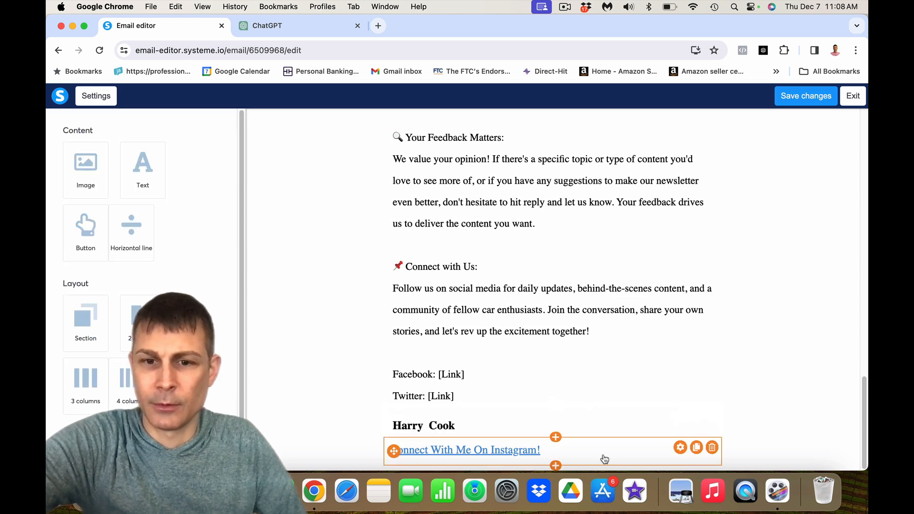
click(714, 448)
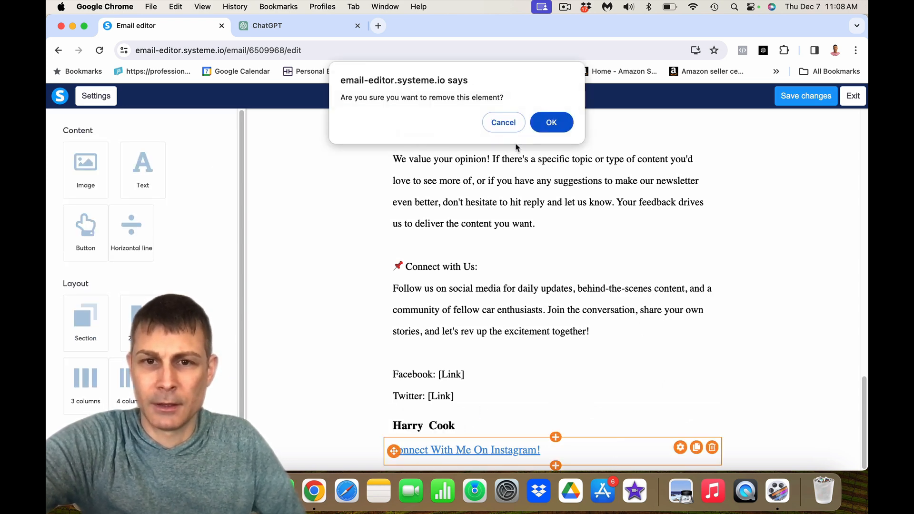
click(551, 123)
click(446, 454)
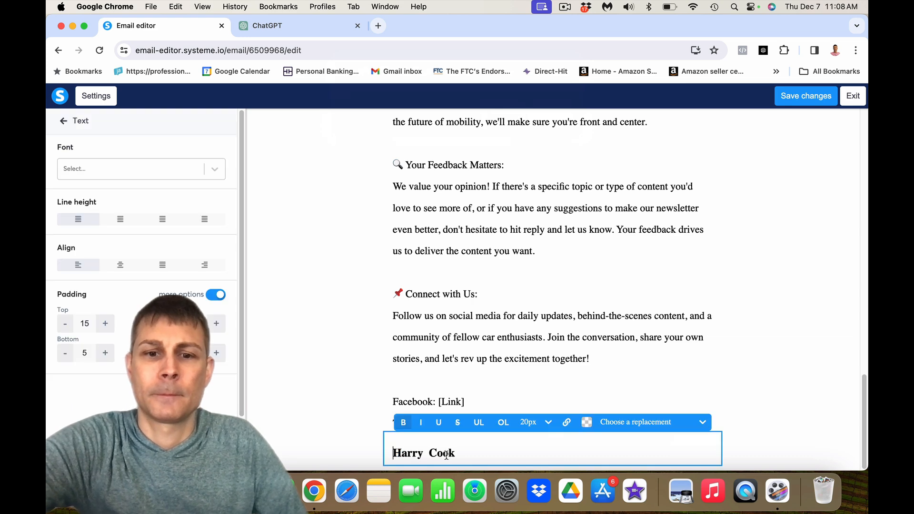
click(511, 362)
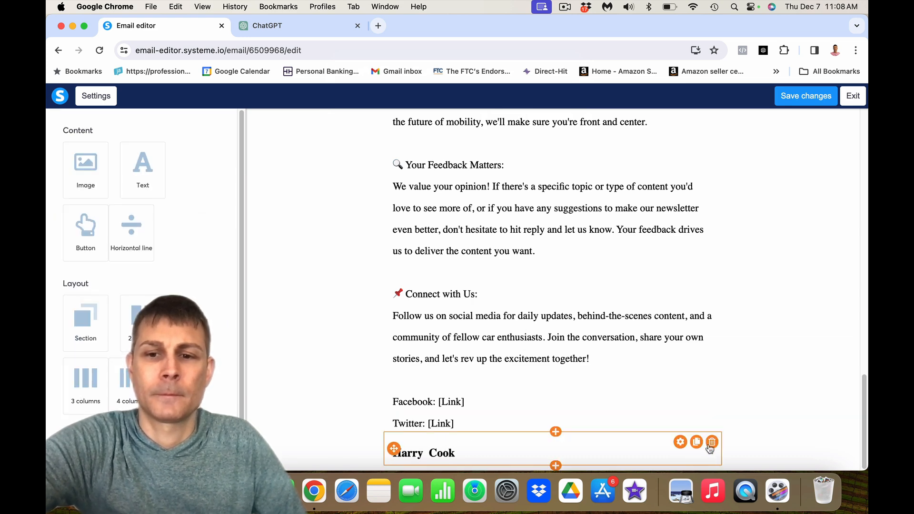
click(712, 443)
click(547, 124)
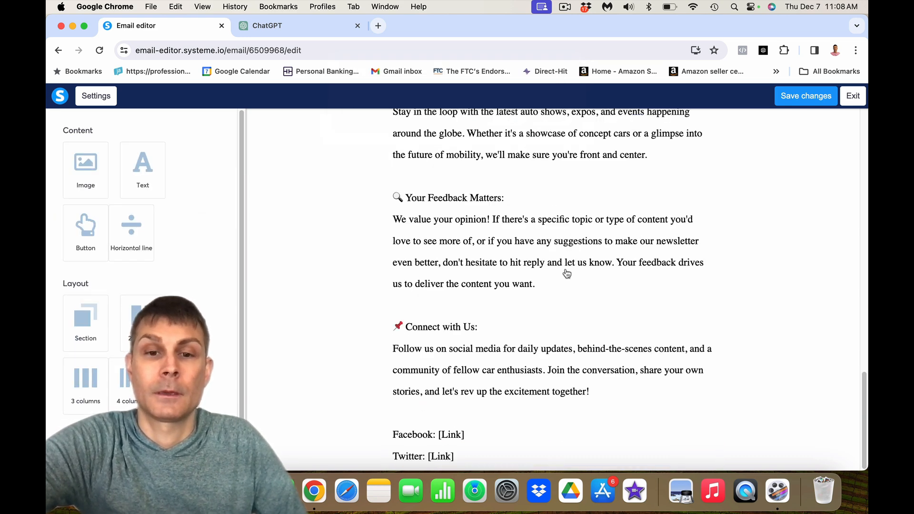
scroll(567, 273, up, 10)
scroll(566, 274, up, 5)
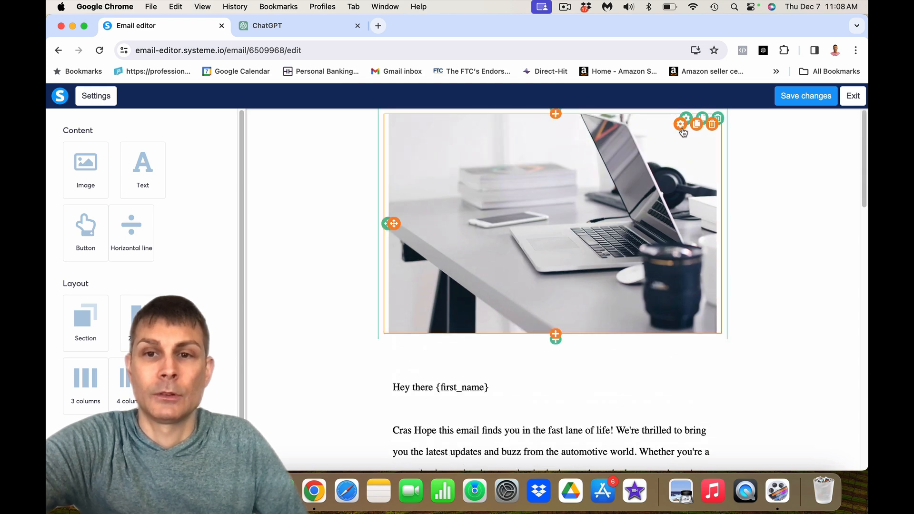
- Delete the header image above the greeting
click(712, 124)
click(549, 122)
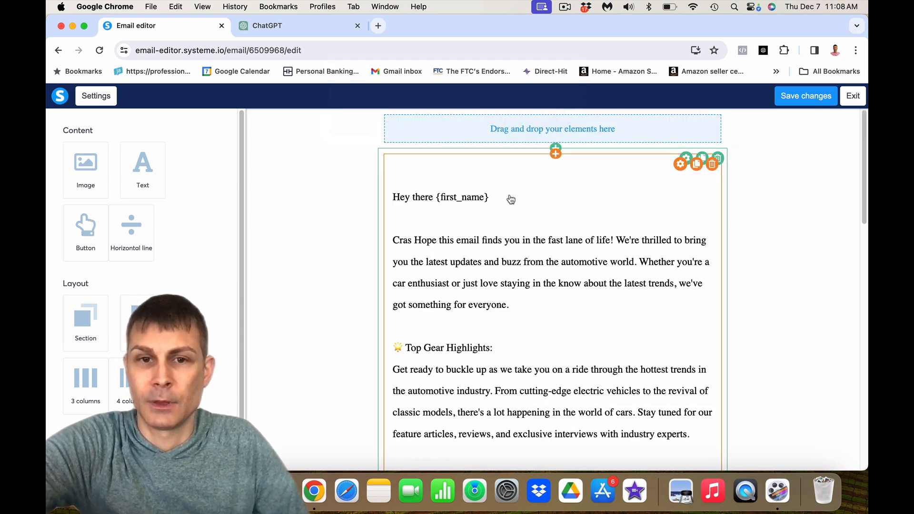
scroll(479, 252, down, 4)
scroll(480, 254, up, 3)
- Remove the paragraph beginning 'Cras Hope' from the email text
click(507, 263)
drag(518, 277, 387, 212)
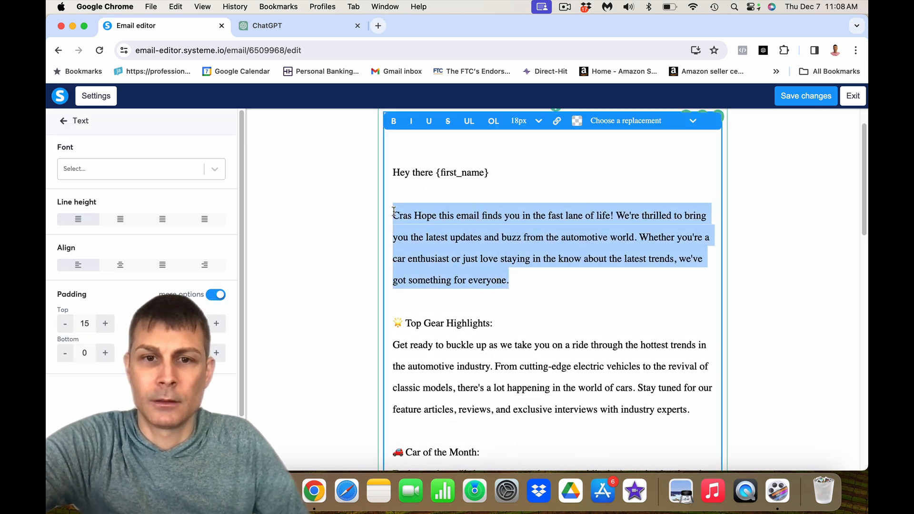
key(BackSpace)
key(BackSpace)
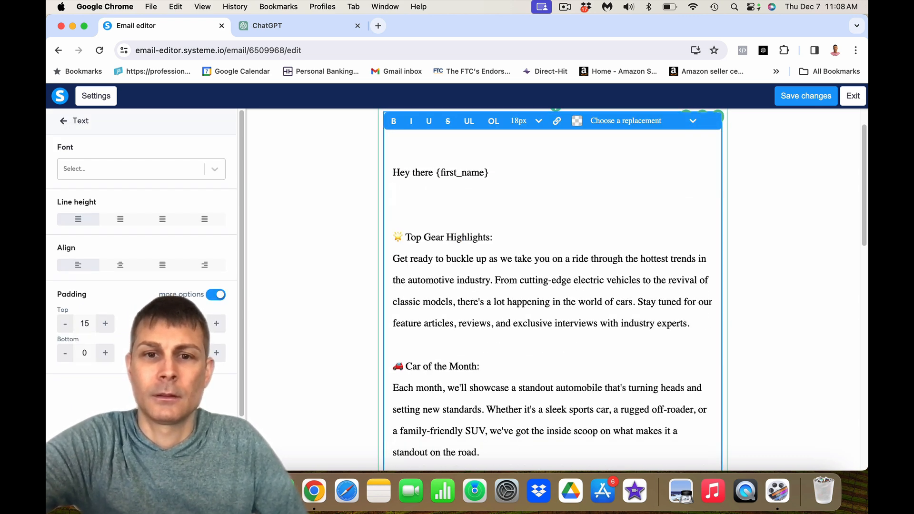
scroll(526, 217, down, 15)
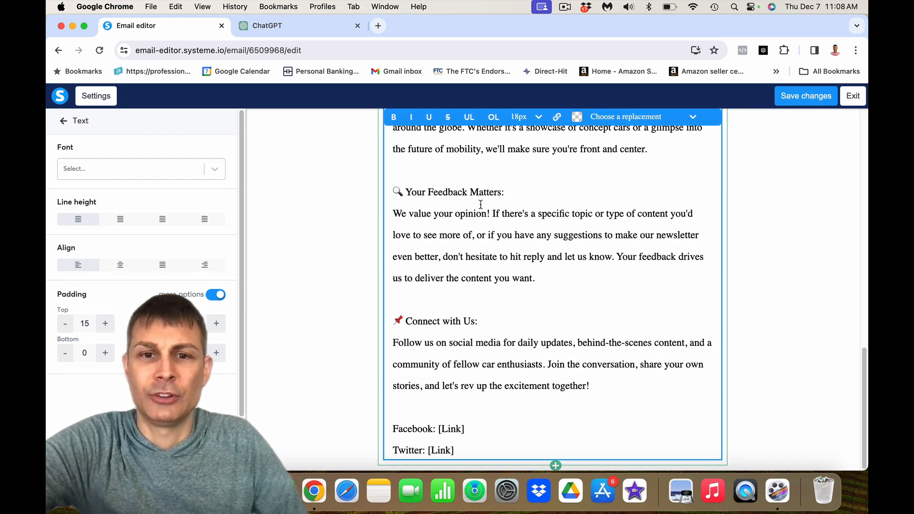
scroll(413, 234, up, 8)
scroll(664, 324, down, 9)
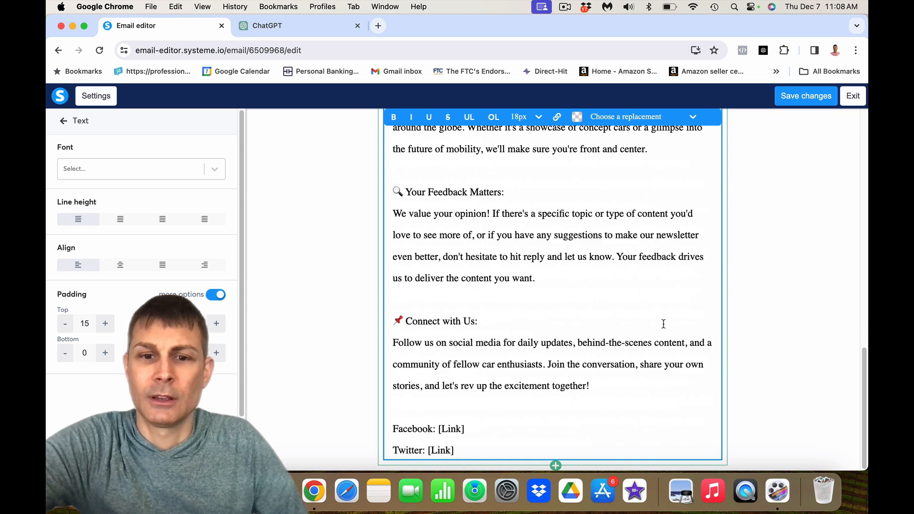
click(746, 368)
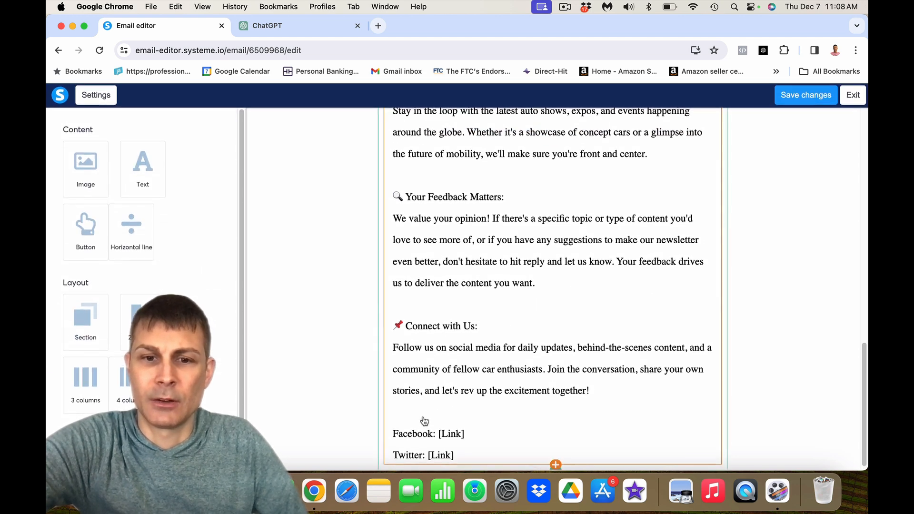
- Replace the Facebook and Twitter lines with a 'Regards,' sign-off and the sender's name
click(473, 451)
scroll(471, 441, down, 1)
drag(472, 445, 378, 427)
key(BackSpace)
text(Regards)
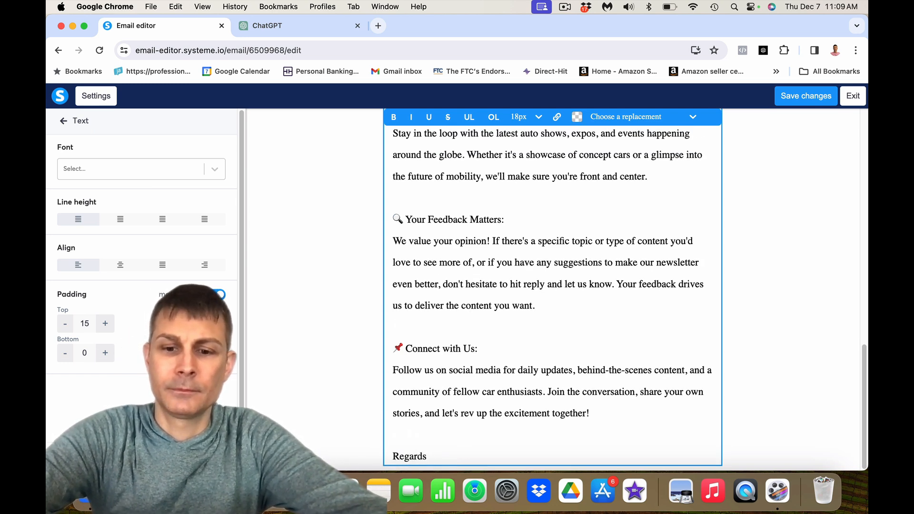
text(,)
key(Return)
key(Return)
text(Derrick)
- Save the edited email body and exit to review the newsletter's subject and body preview
click(759, 289)
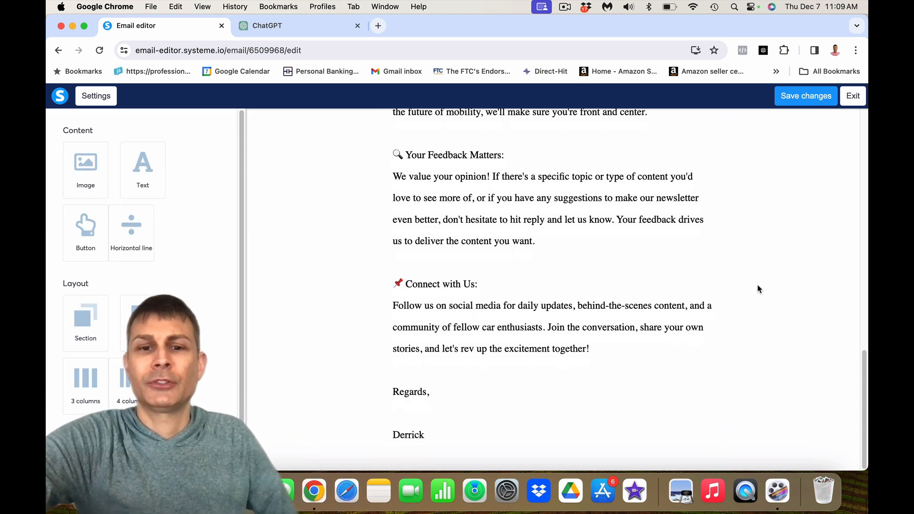
click(815, 98)
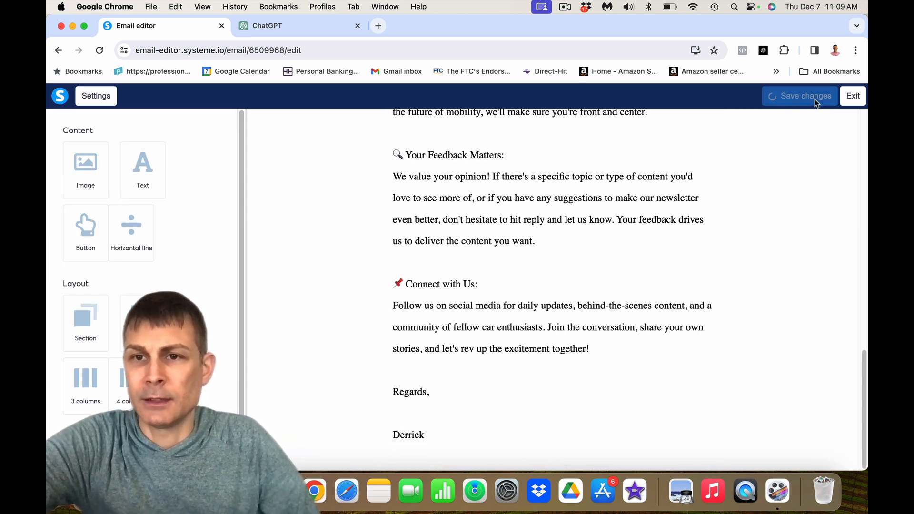
click(855, 104)
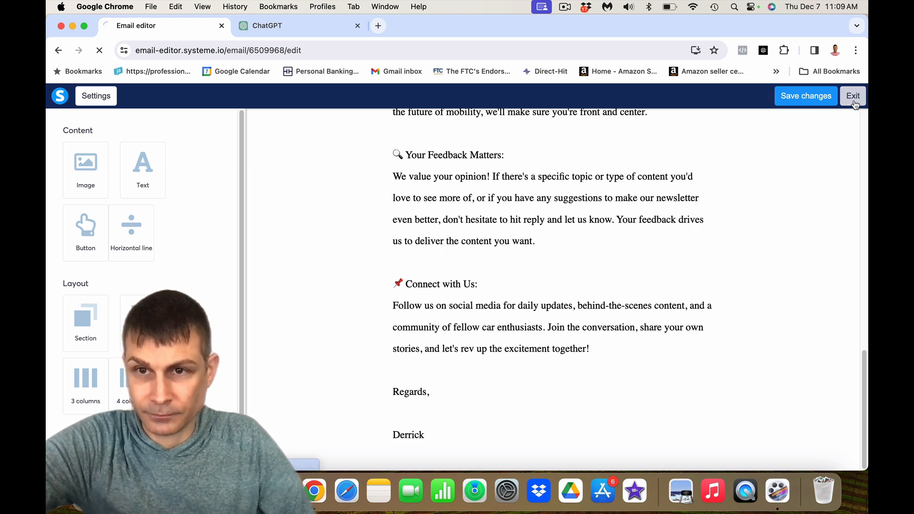
scroll(423, 103, down, 2)
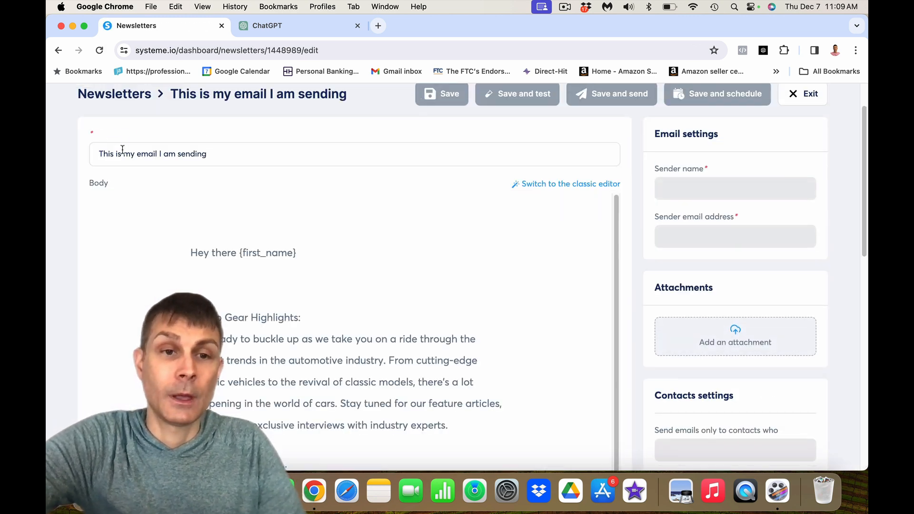
drag(223, 152, 48, 156)
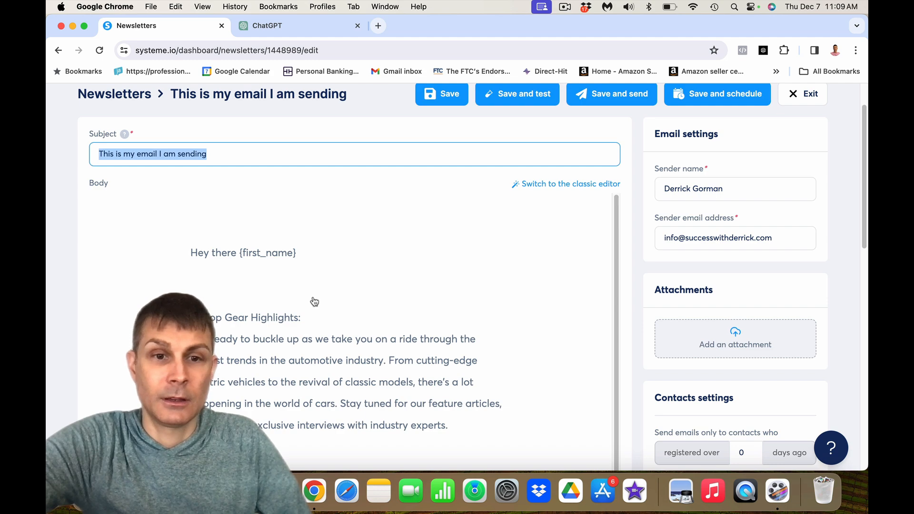
scroll(314, 302, down, 15)
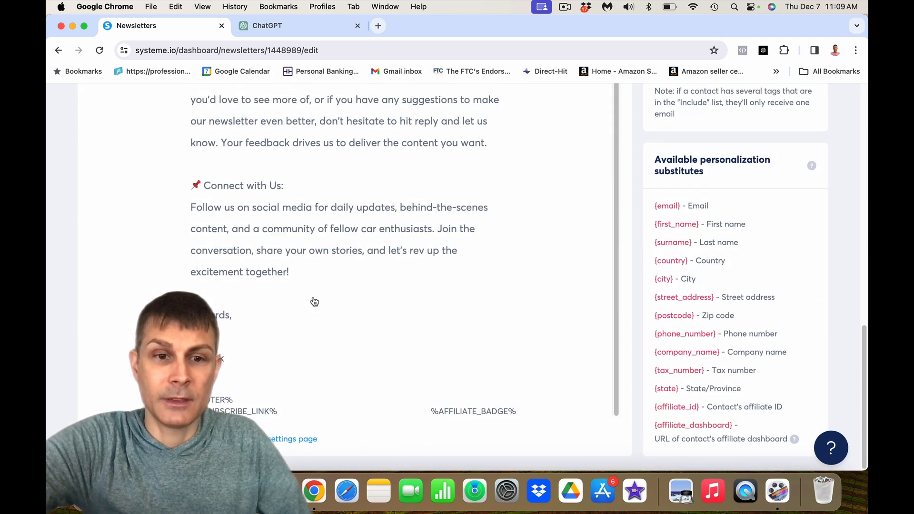
scroll(283, 367, up, 10)
scroll(283, 367, up, 5)
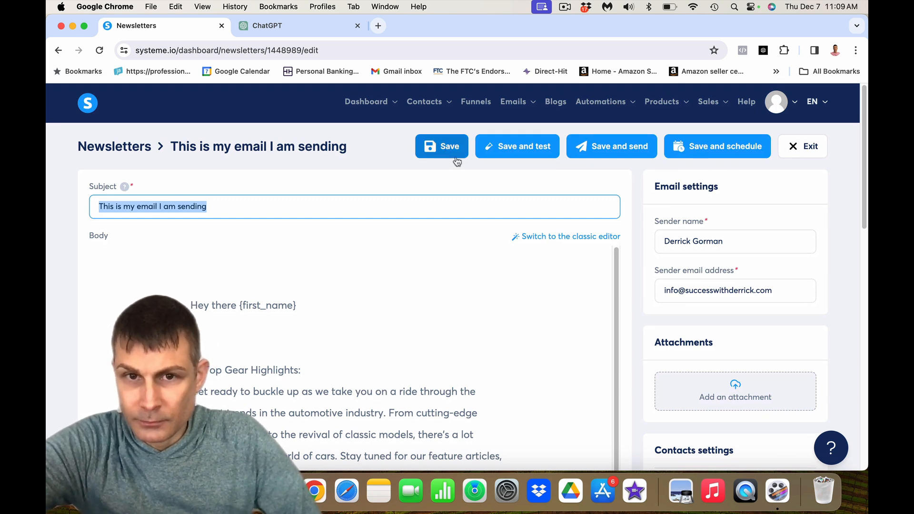
click(524, 150)
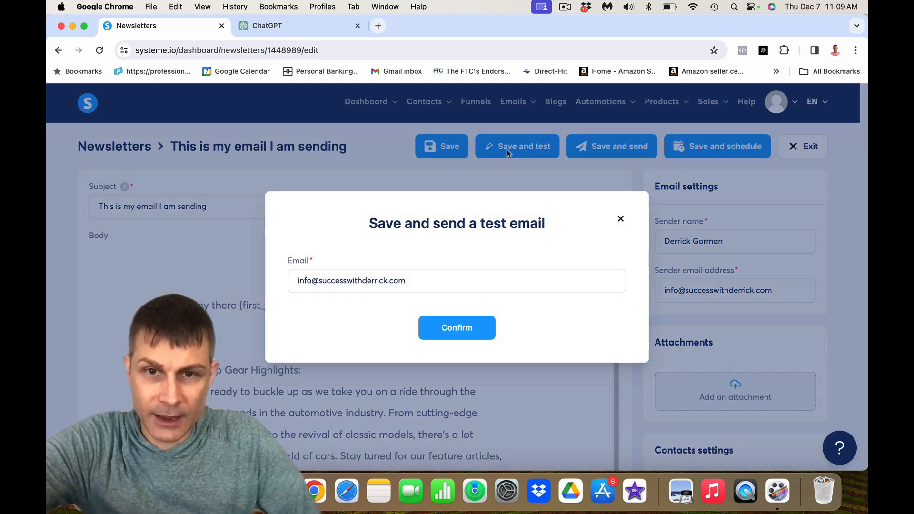
drag(406, 282, 259, 284)
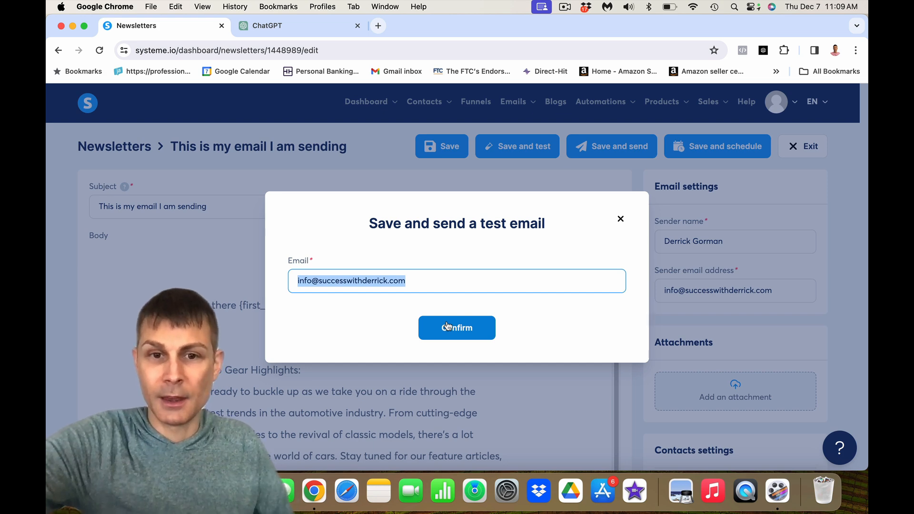
click(622, 220)
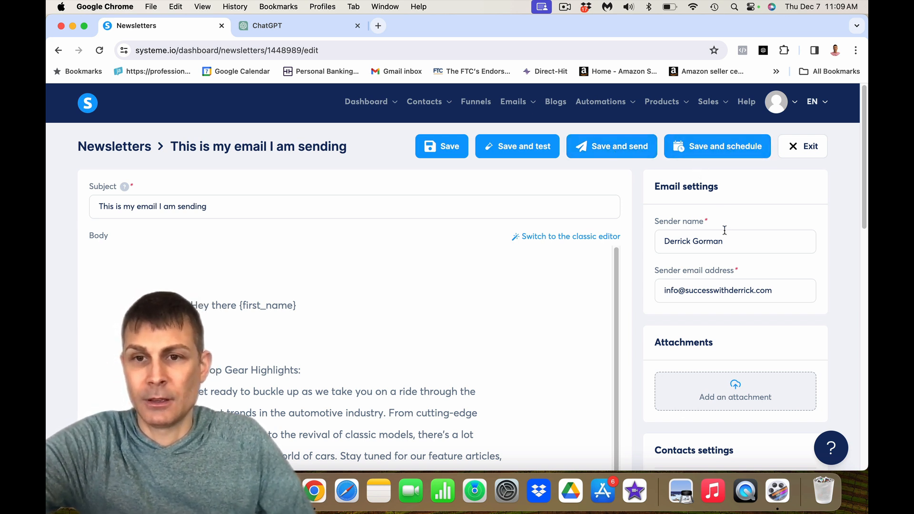
scroll(724, 230, down, 2)
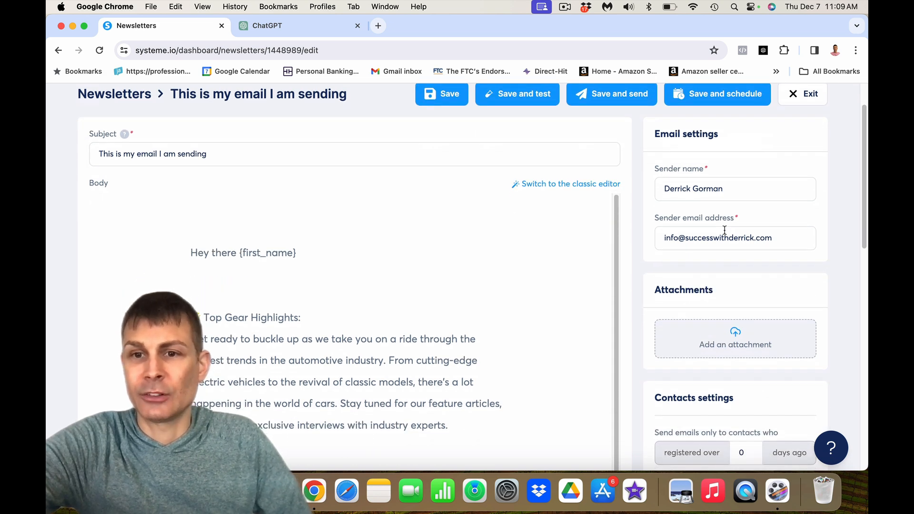
scroll(725, 231, down, 2)
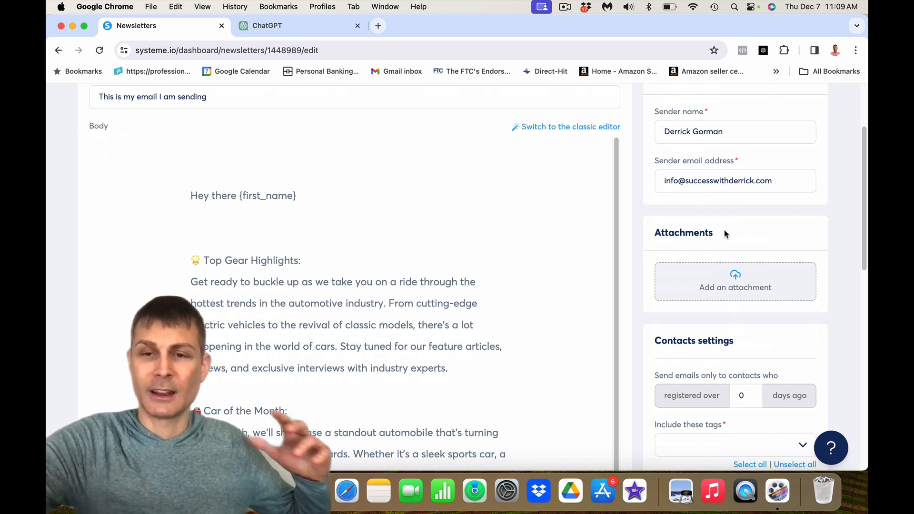
scroll(725, 233, up, 3)
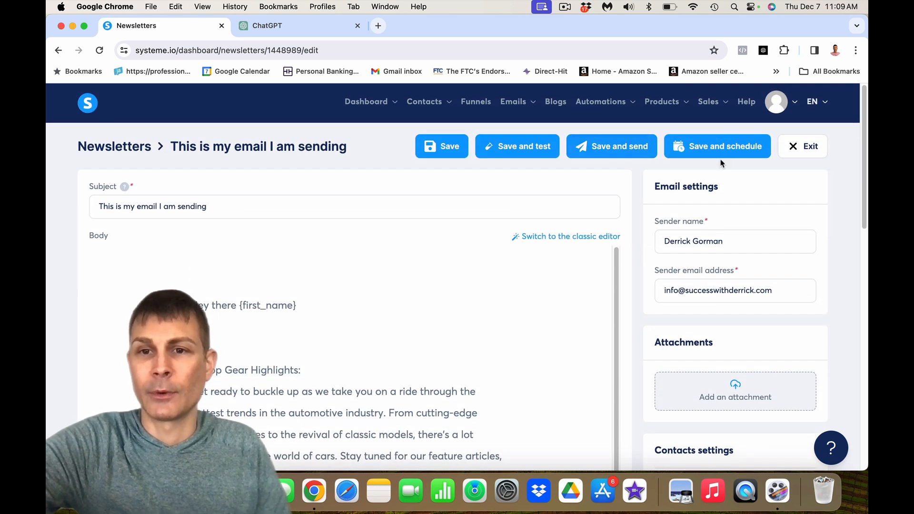
scroll(728, 240, down, 2)
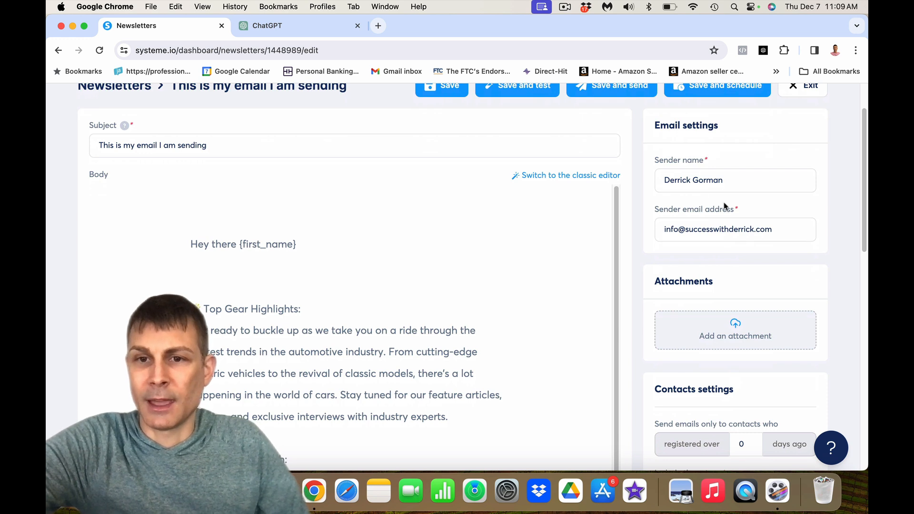
drag(747, 183, 643, 189)
drag(778, 229, 638, 232)
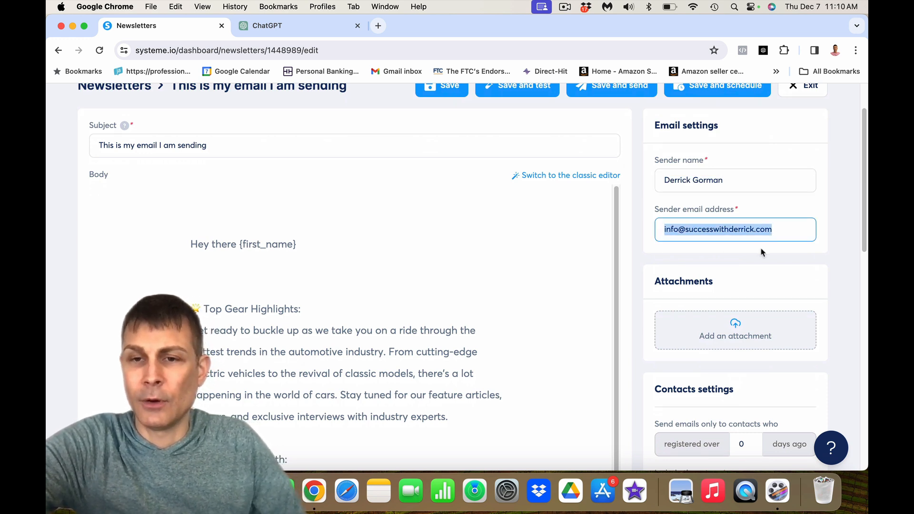
click(790, 233)
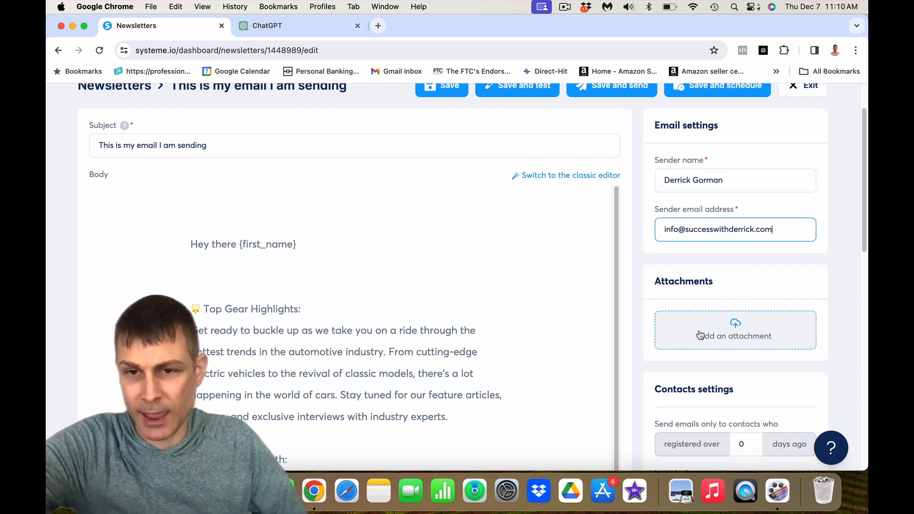
scroll(847, 309, down, 2)
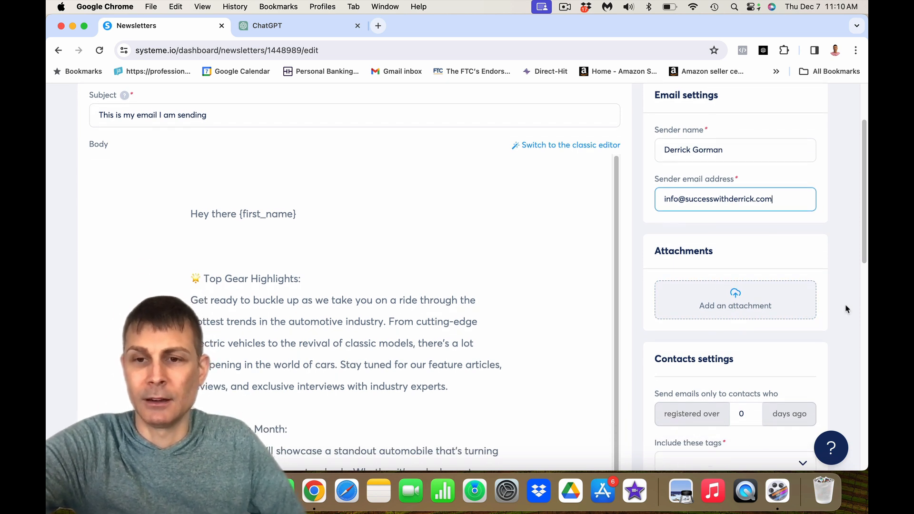
scroll(847, 309, down, 5)
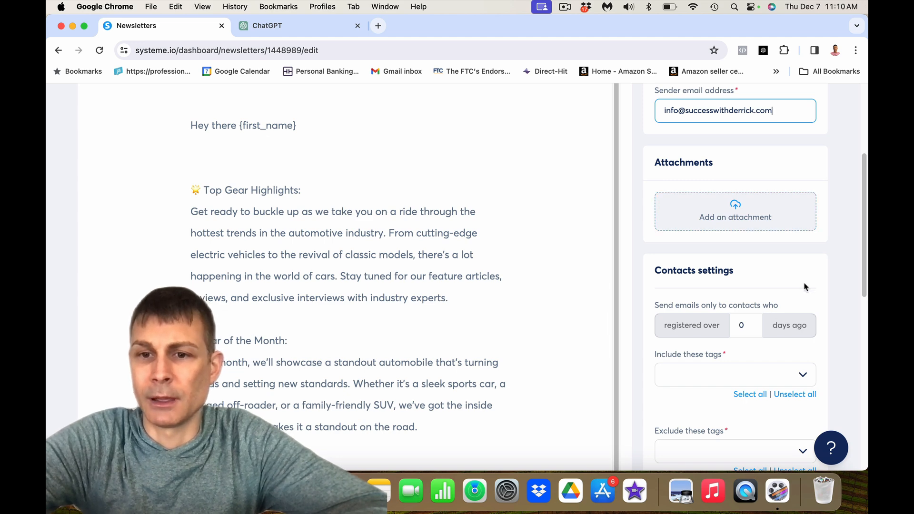
- Include the tags FB GROUP approved group members, MRR 1 and Amazon Wholesale 1
scroll(805, 291, down, 3)
scroll(823, 278, down, 1)
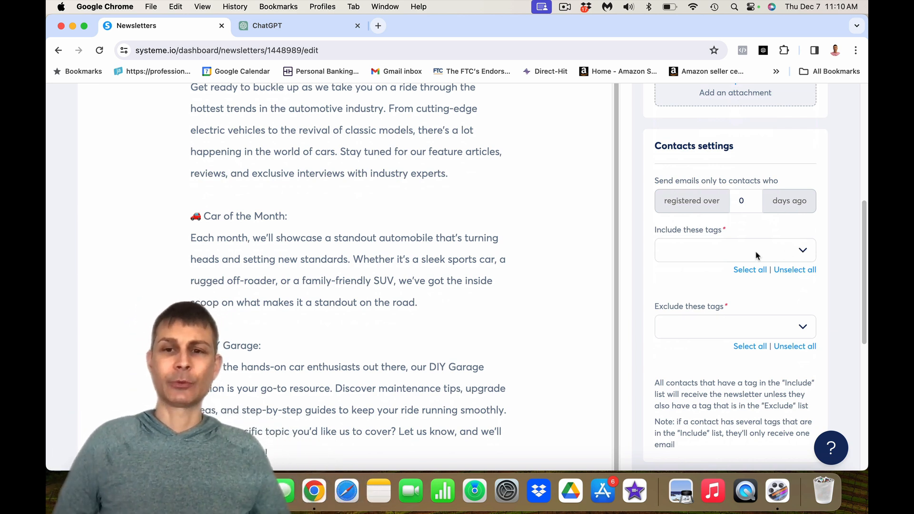
click(803, 251)
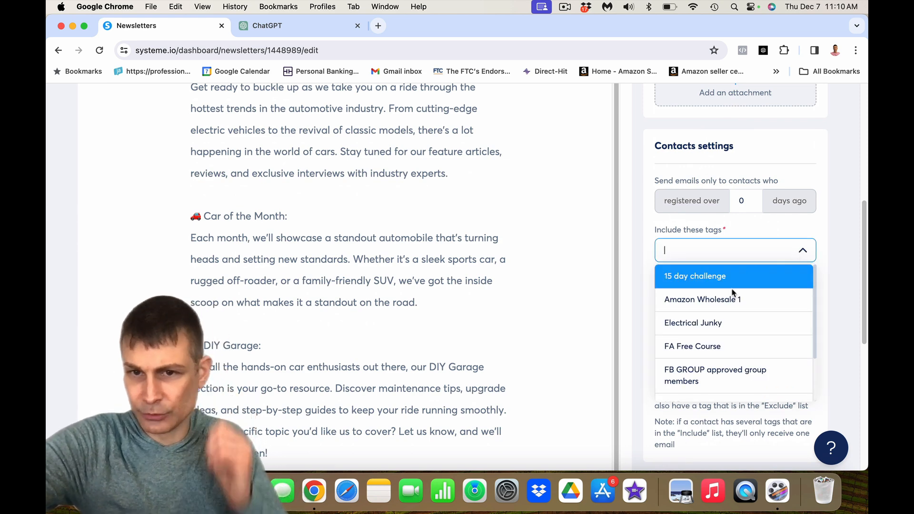
click(719, 372)
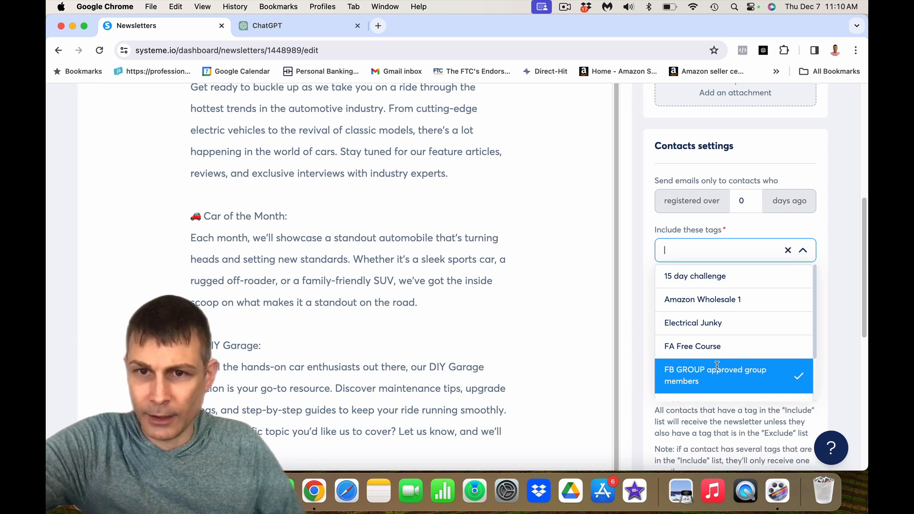
click(830, 314)
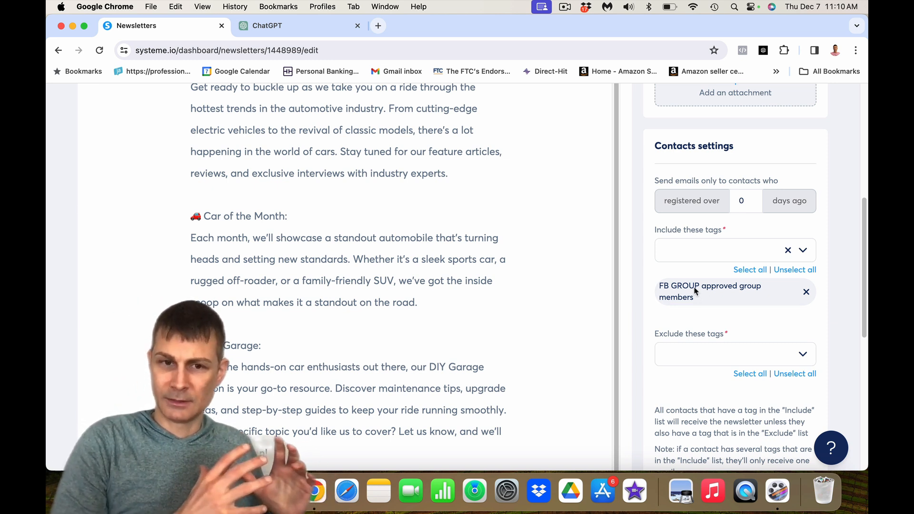
click(803, 250)
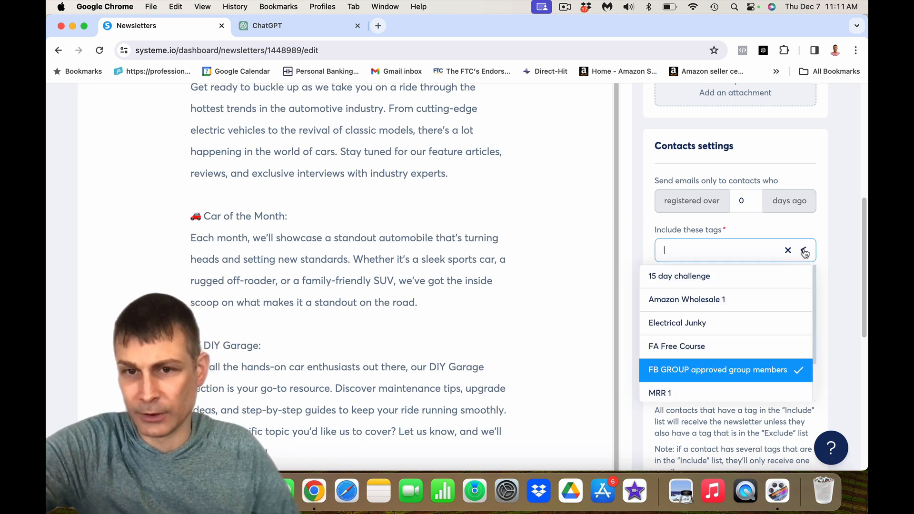
click(695, 390)
click(772, 304)
click(829, 288)
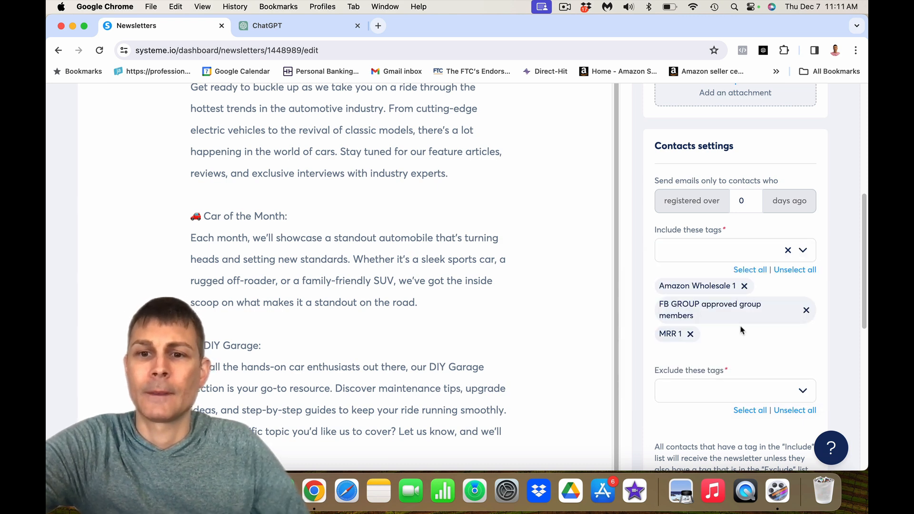
- Check the exclude-tags list and leave it empty, with no tags excluded
scroll(740, 326, down, 3)
click(804, 335)
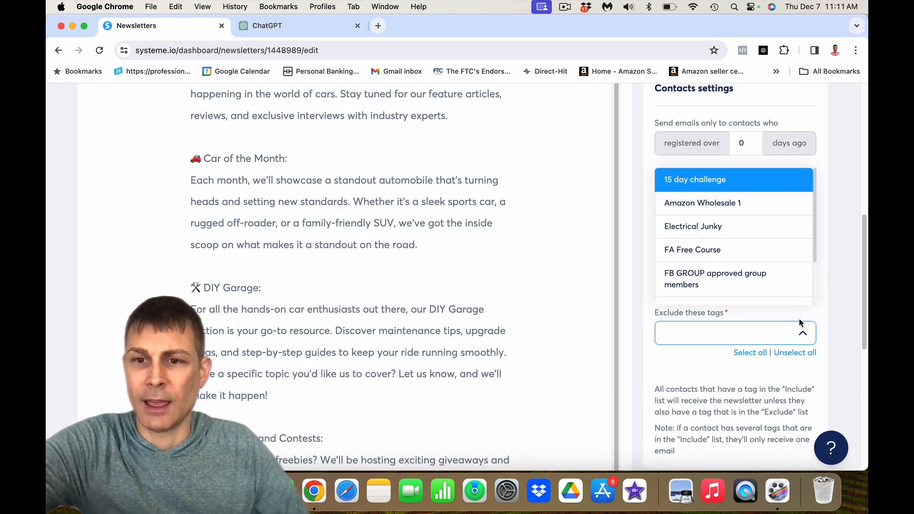
click(825, 310)
scroll(824, 303, down, 3)
scroll(824, 303, down, 4)
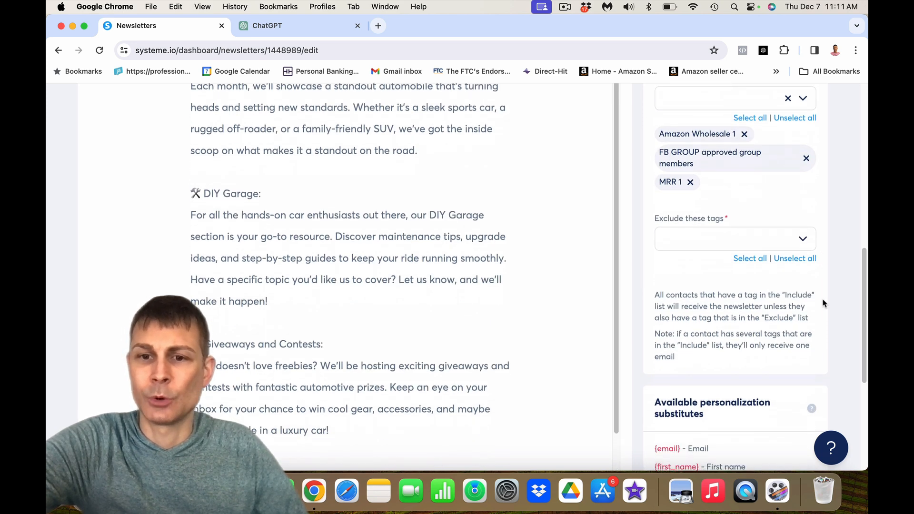
scroll(824, 303, up, 10)
scroll(824, 303, up, 5)
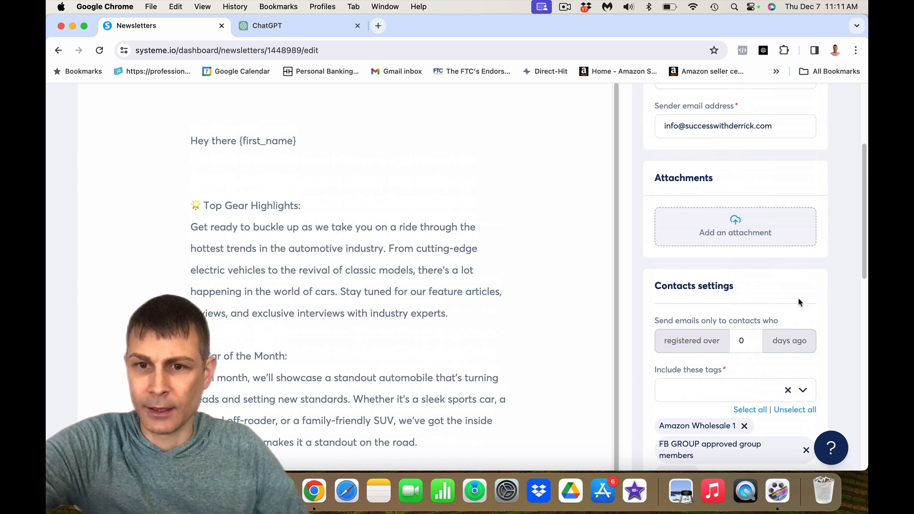
scroll(762, 341, up, 6)
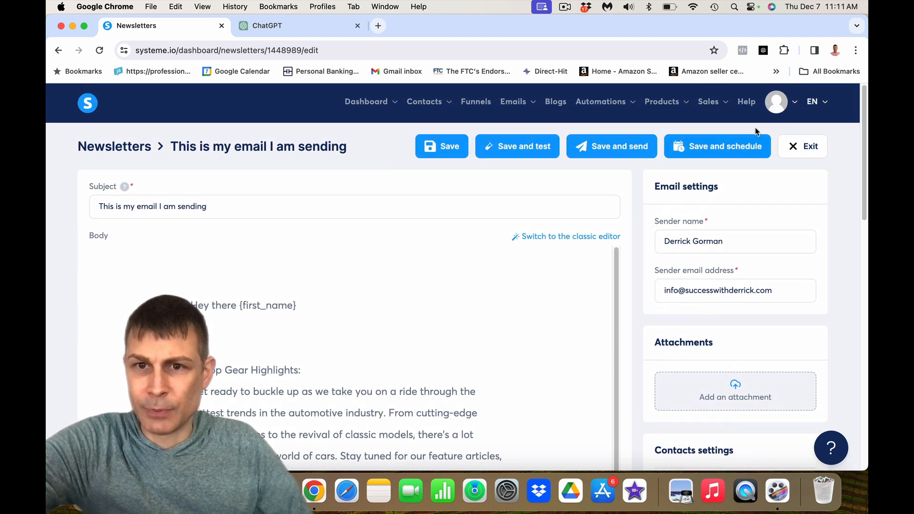
- Schedule the newsletter for December 12, 2023 at 11:30, save, and exit the editor
click(699, 150)
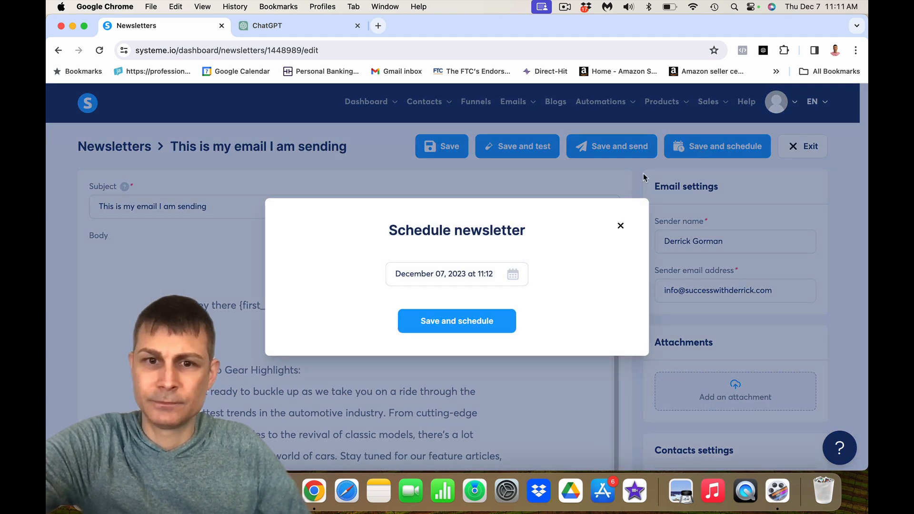
click(413, 279)
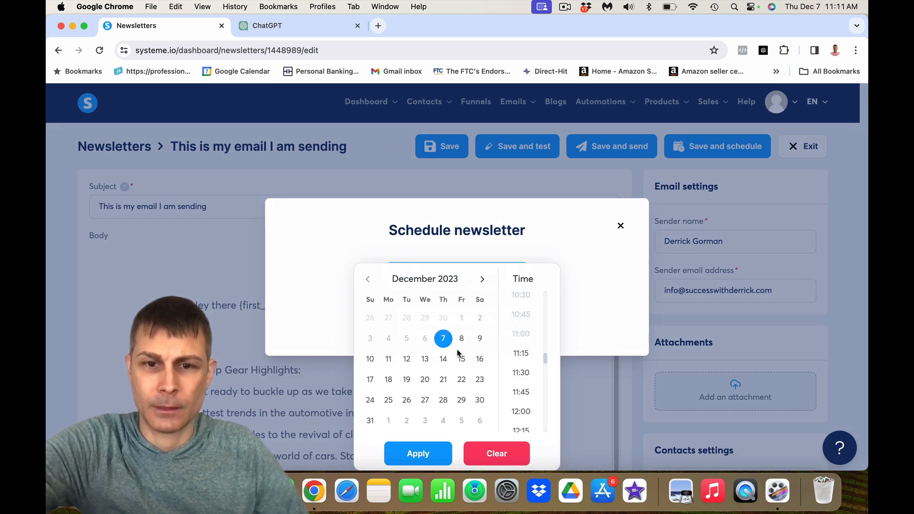
click(408, 360)
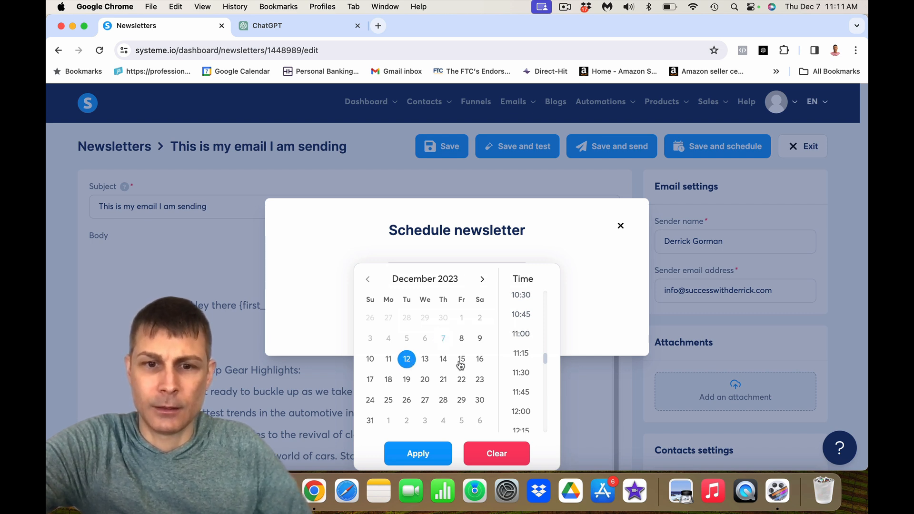
click(521, 374)
click(419, 453)
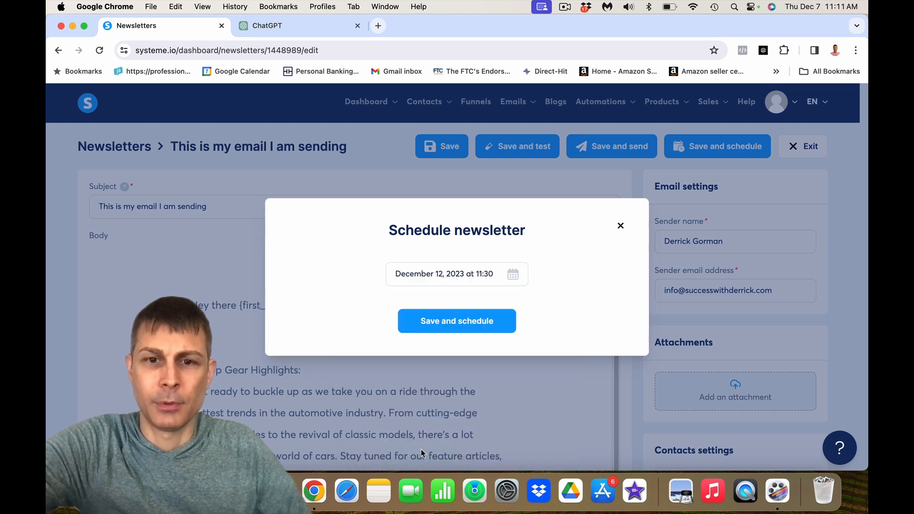
click(476, 325)
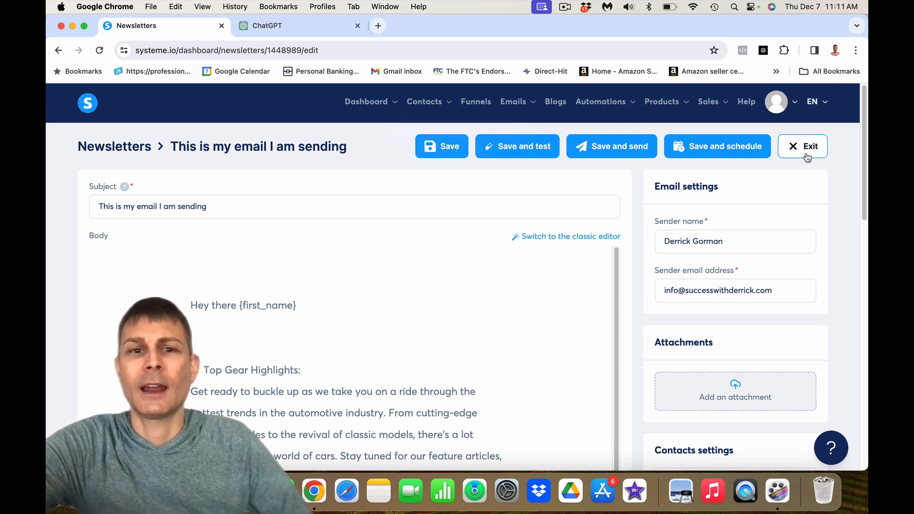
click(804, 148)
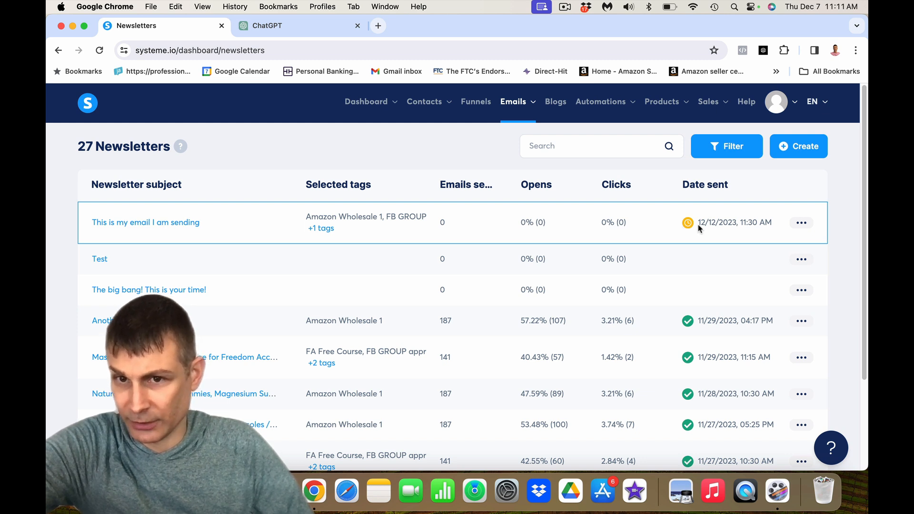
- Highlight the new newsletter's 12/12/2023, 11:30 AM send date, zero emails sent, and 57.22% (107) open rate
drag(698, 224, 770, 225)
click(762, 224)
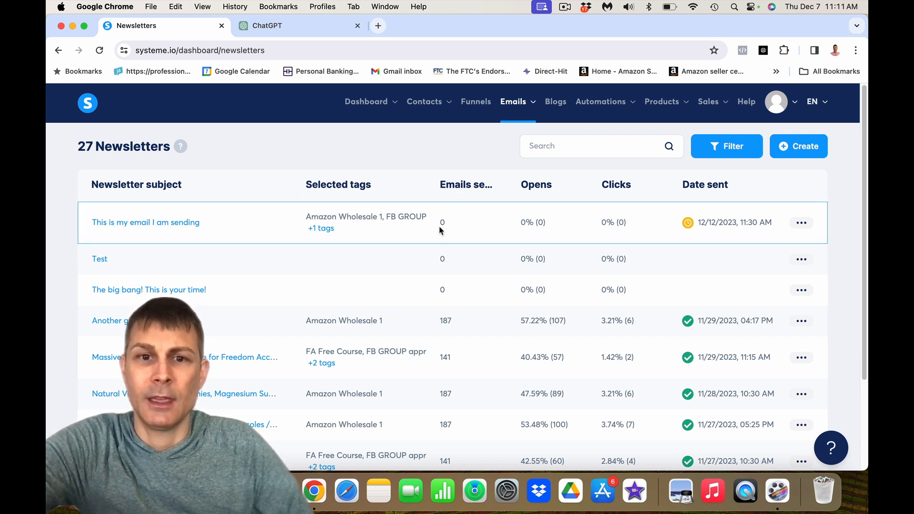
drag(439, 223, 448, 224)
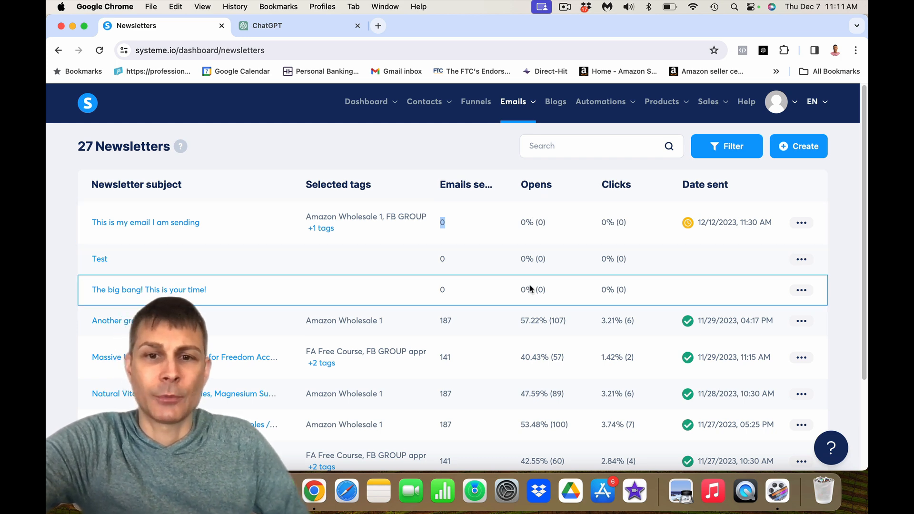
scroll(530, 288, down, 2)
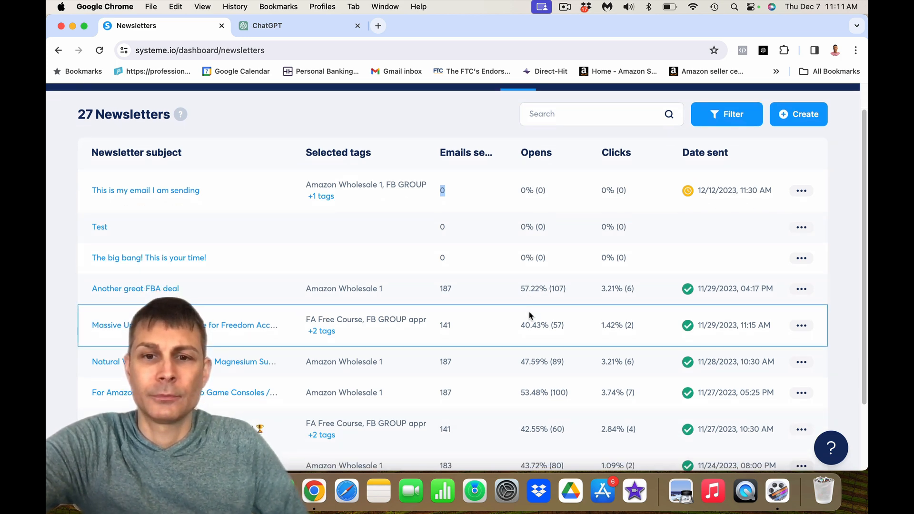
scroll(530, 316, down, 2)
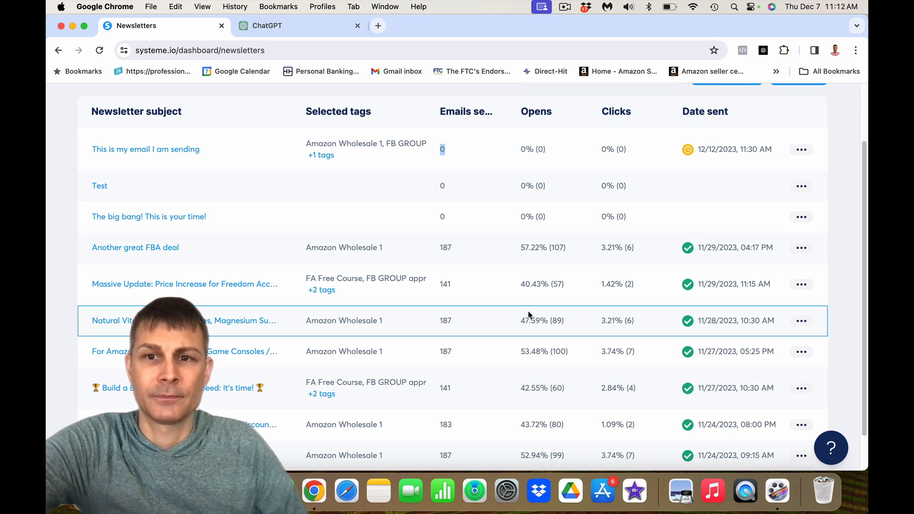
drag(521, 250, 570, 251)
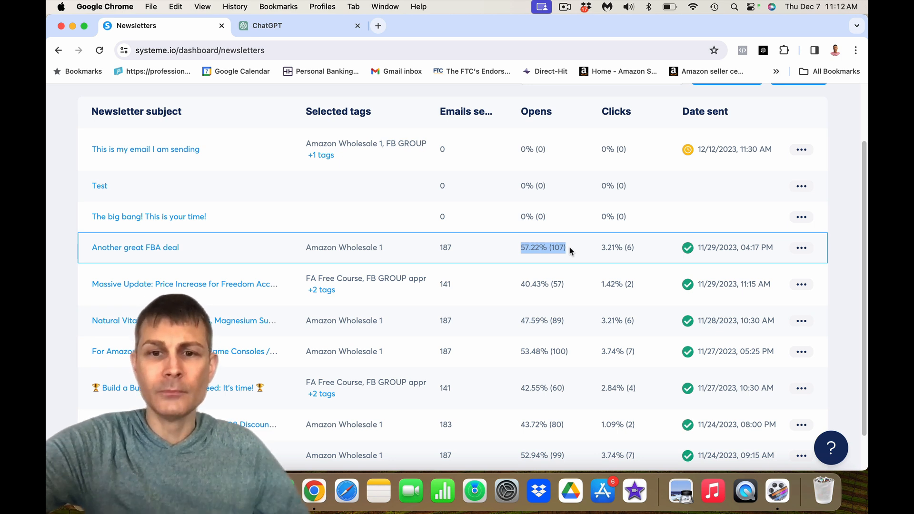
click(523, 248)
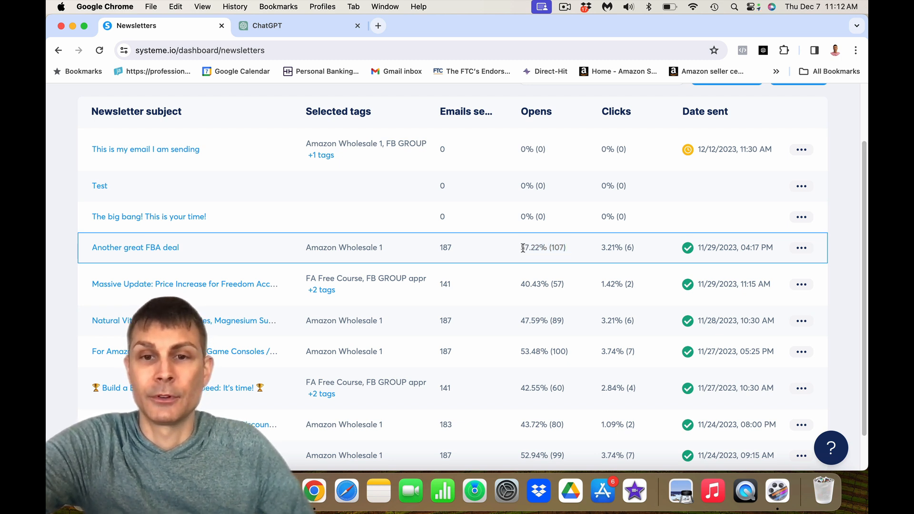
drag(523, 248, 573, 248)
click(572, 247)
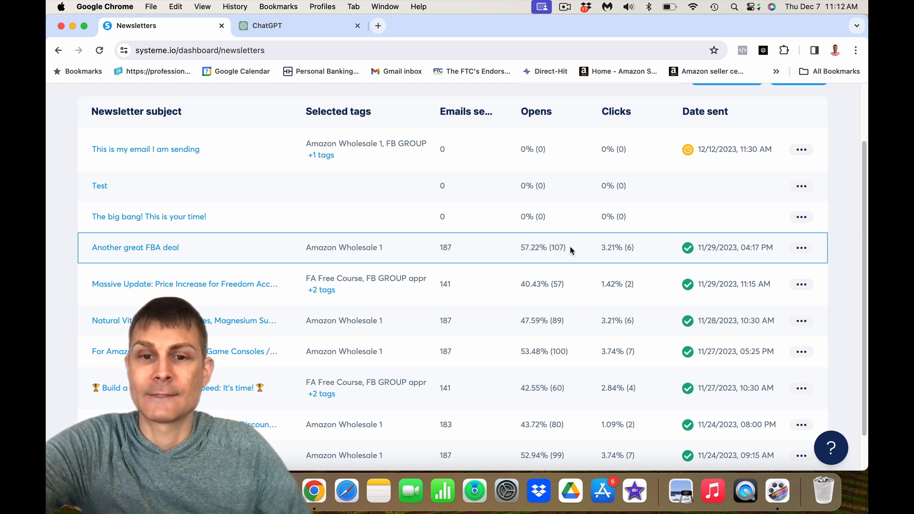
scroll(570, 286, down, 3)
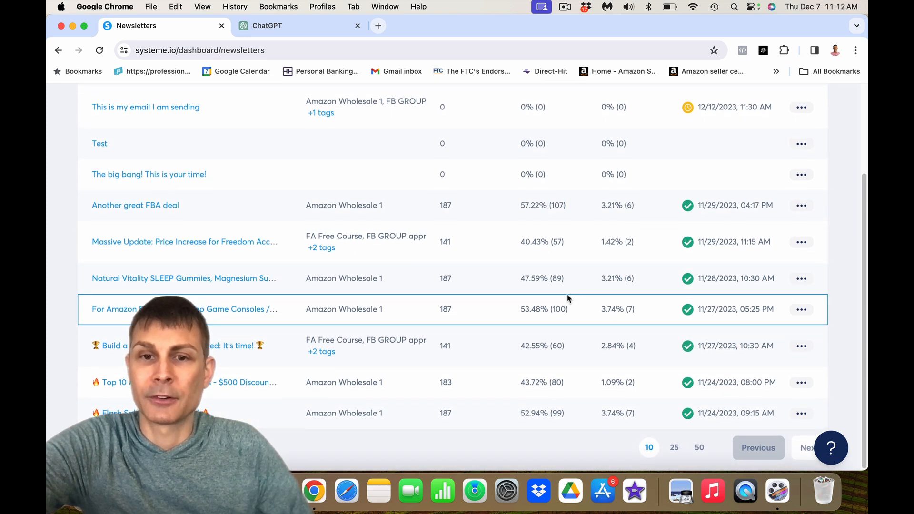
scroll(567, 298, up, 2)
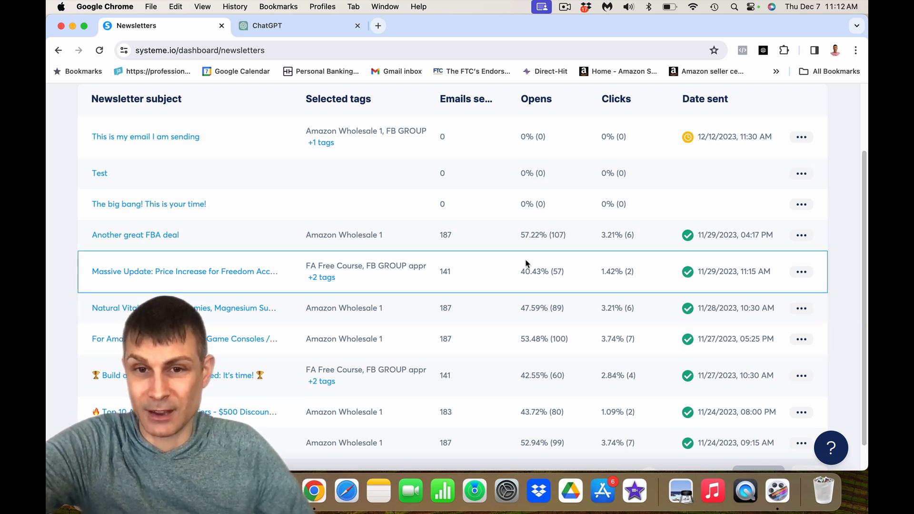
drag(521, 236, 572, 237)
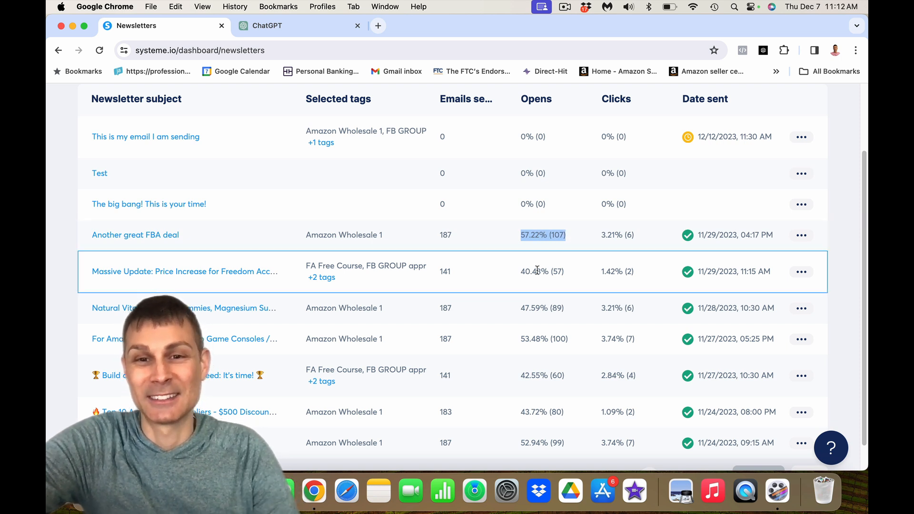
scroll(595, 352, down, 2)
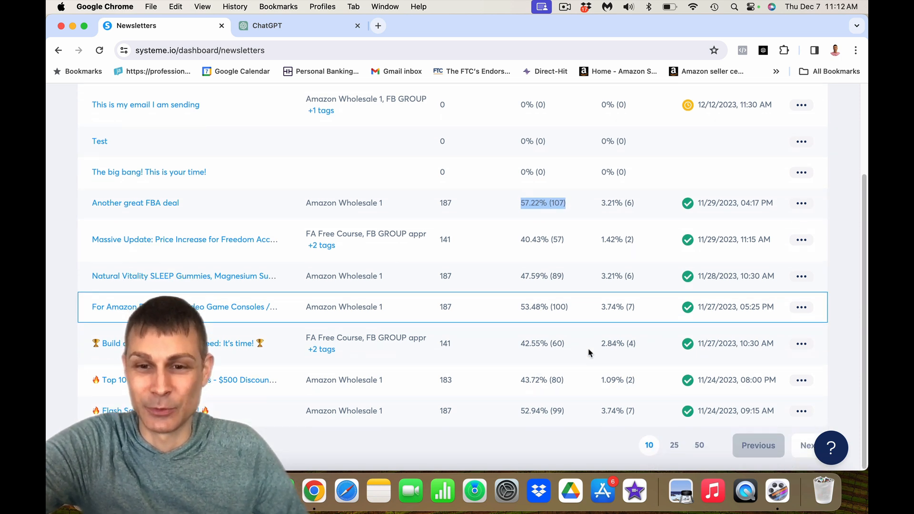
click(674, 456)
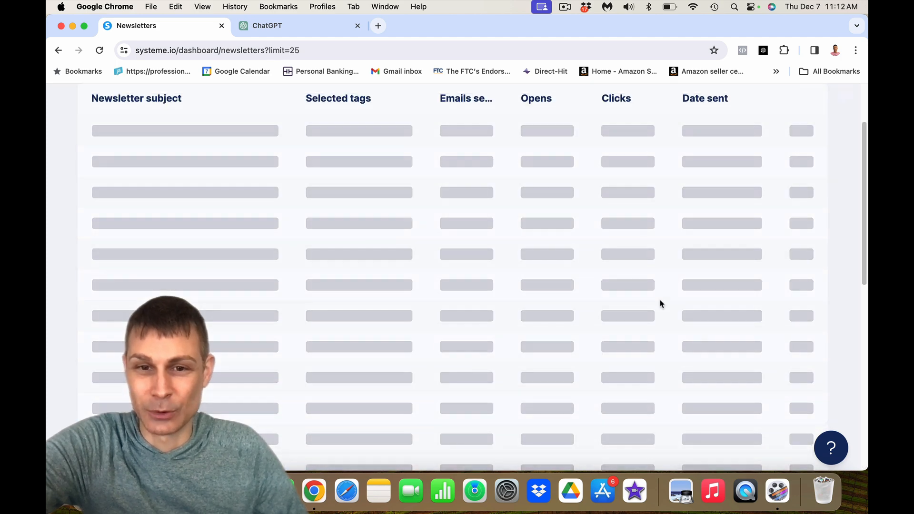
scroll(660, 304, down, 10)
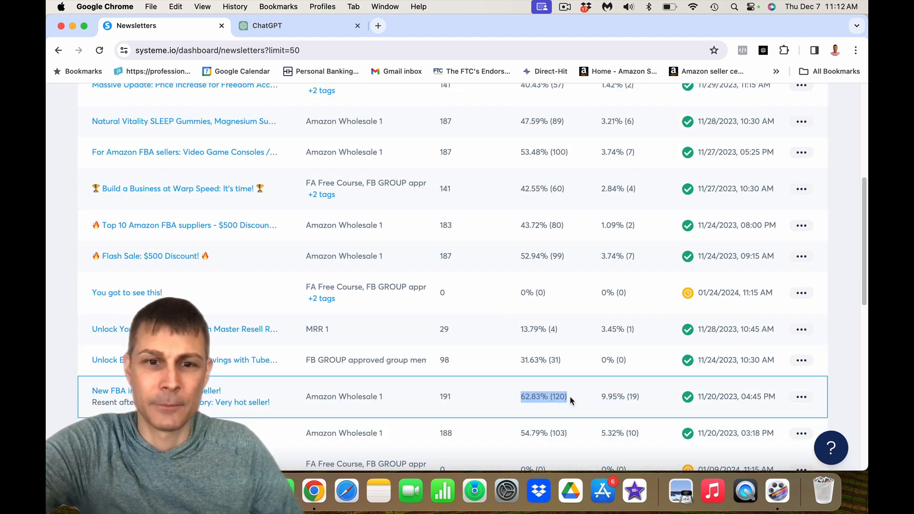
scroll(570, 402, up, 6)
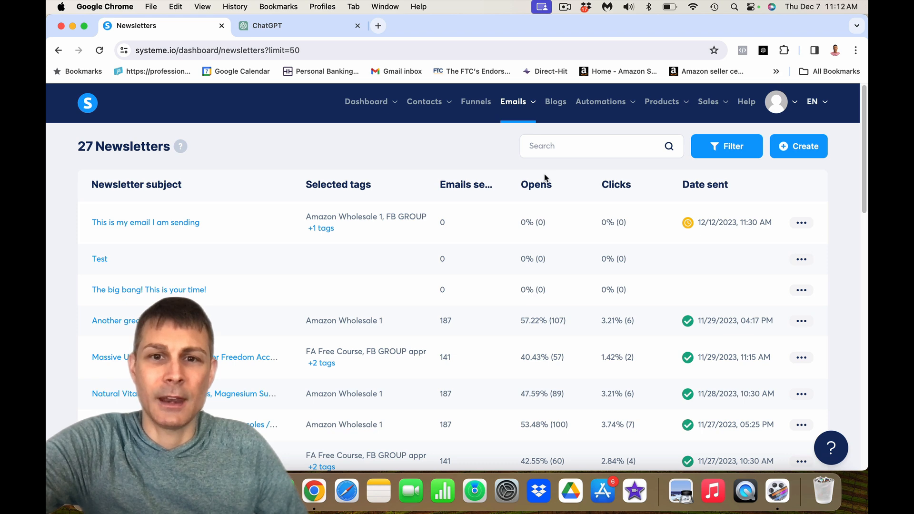
scroll(546, 179, down, 15)
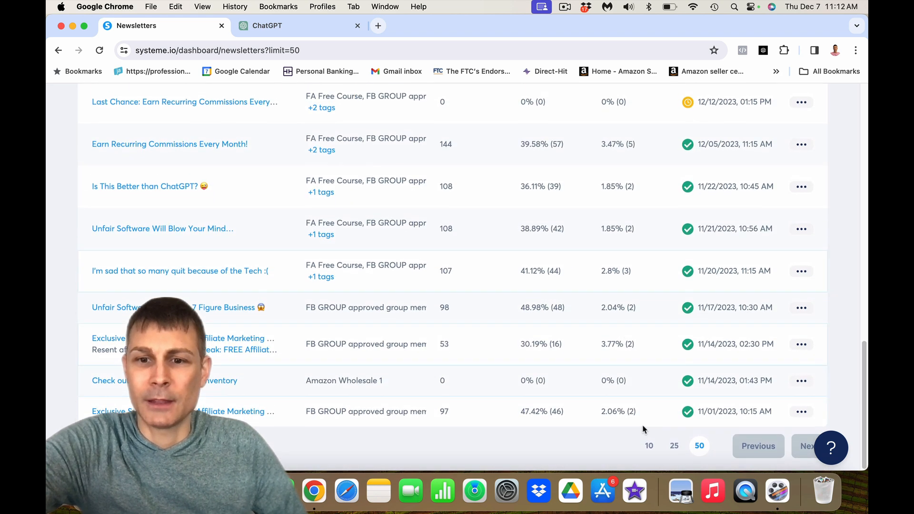
click(650, 449)
scroll(649, 445, up, 4)
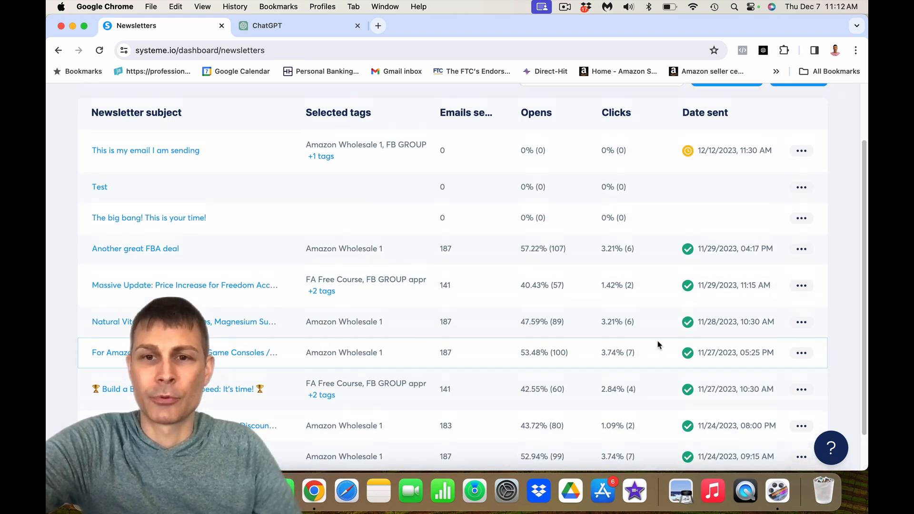